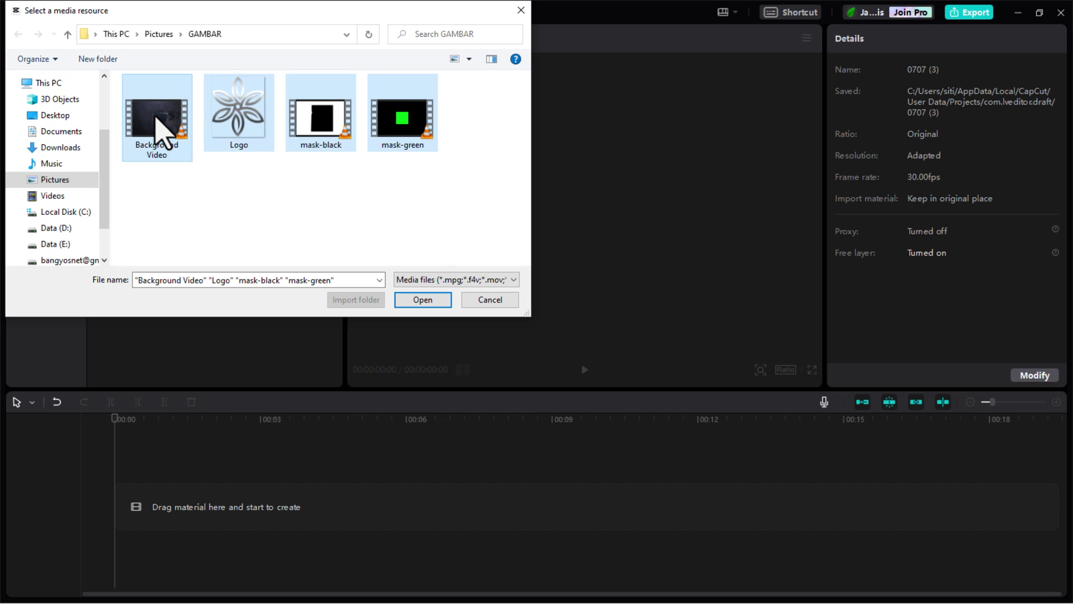
- Import Background Video, Logo, mask-black and mask-green, and add Background Video to the timeline
click(422, 300)
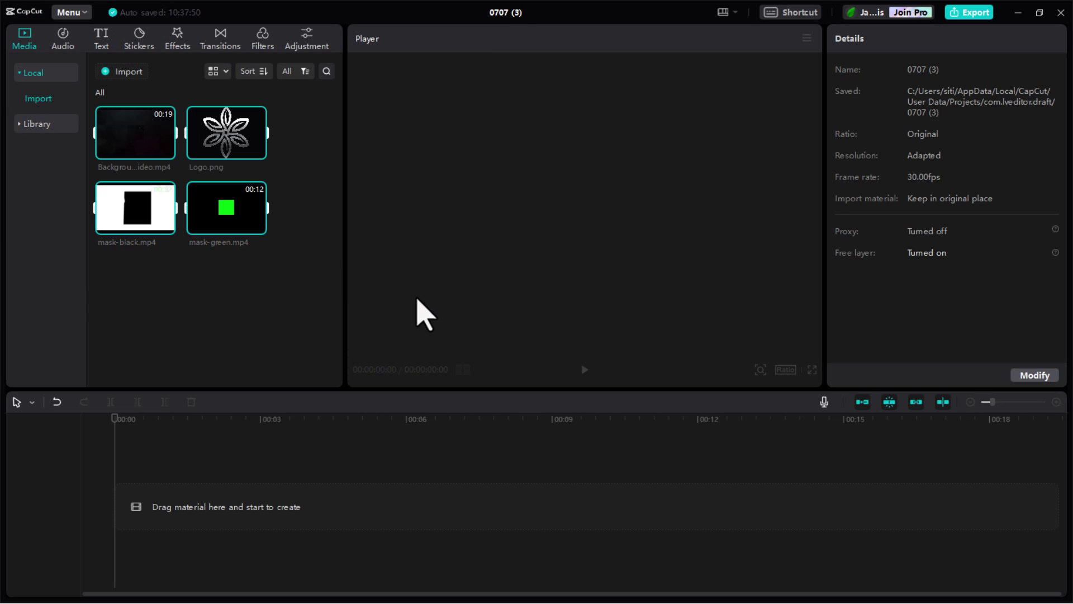
click(247, 268)
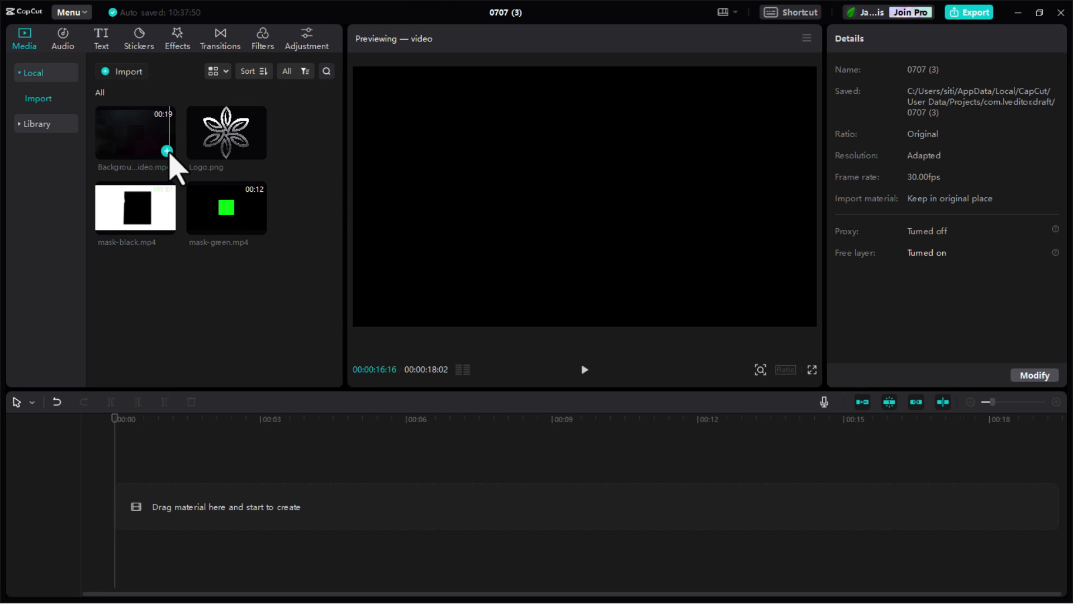
click(167, 151)
- Trim off the end of the Background Video clip so it lasts 12 seconds
drag(112, 432, 363, 403)
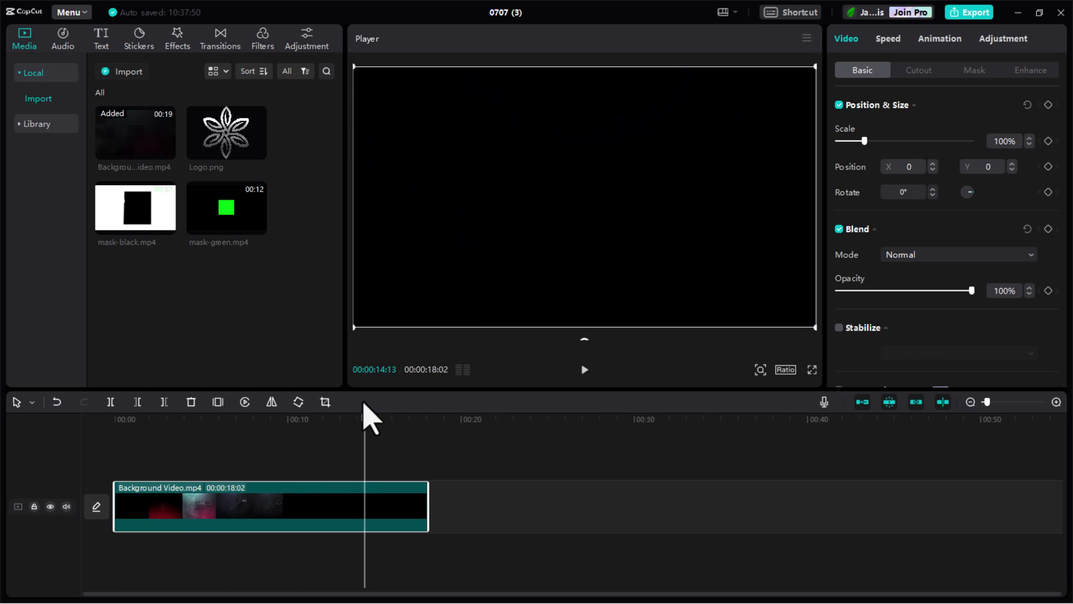
ctrl+scroll(364, 455, up, 4)
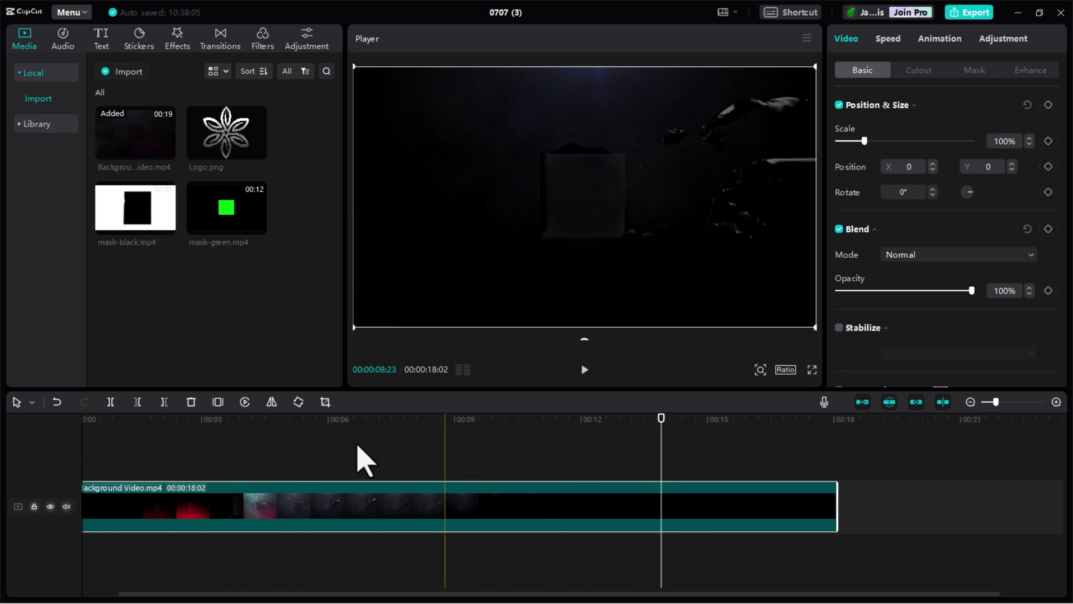
drag(664, 445, 581, 451)
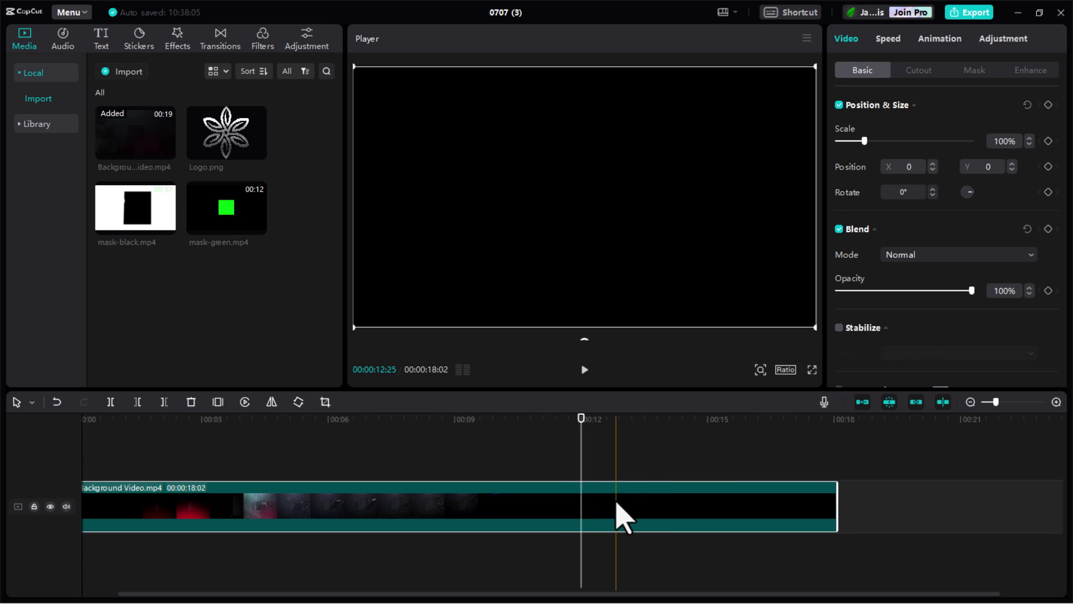
click(165, 403)
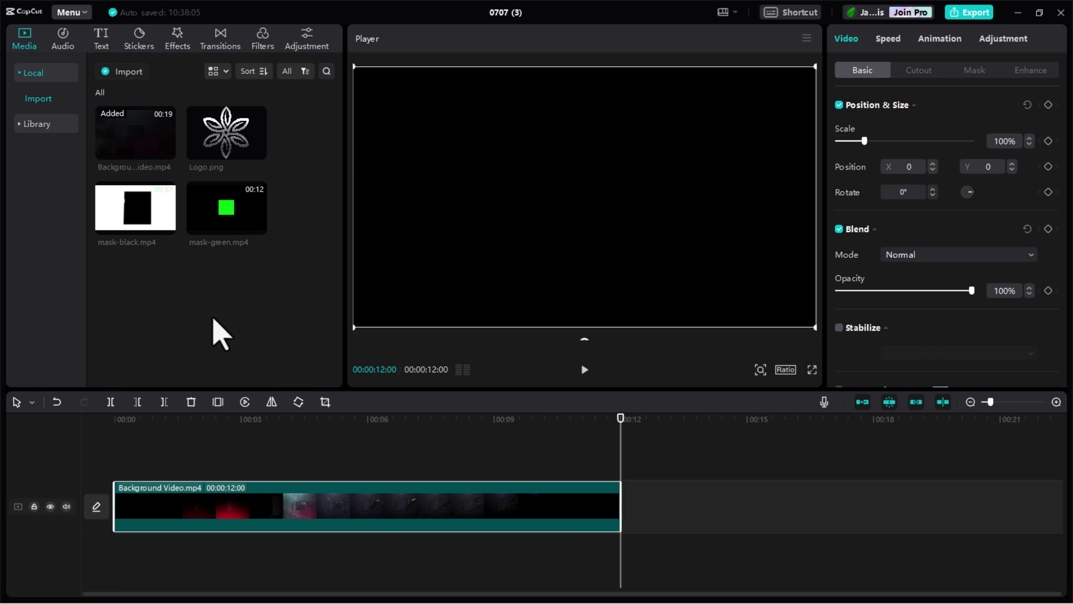
- Stack mask-green.mp4 and Logo.png on tracks above the background from the start, and extend the logo to 12 seconds
drag(217, 240, 121, 438)
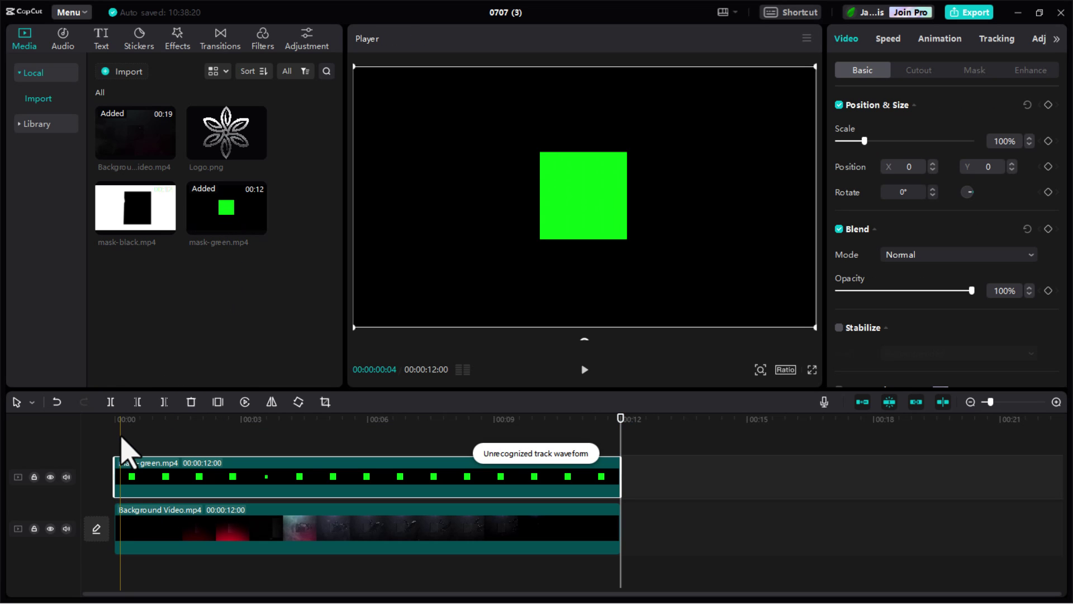
drag(227, 132, 125, 445)
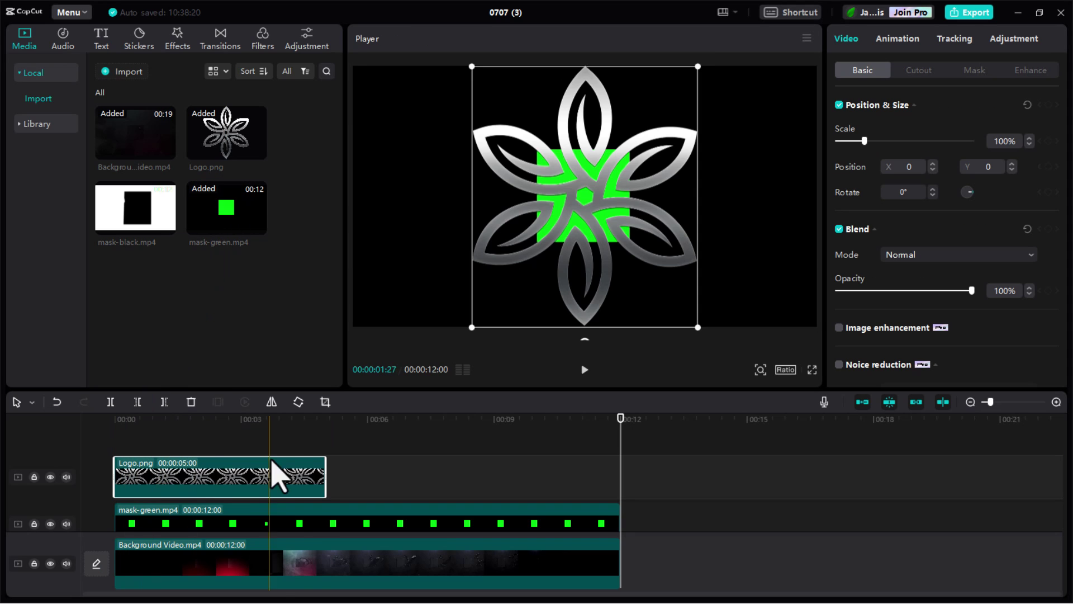
drag(326, 467, 616, 463)
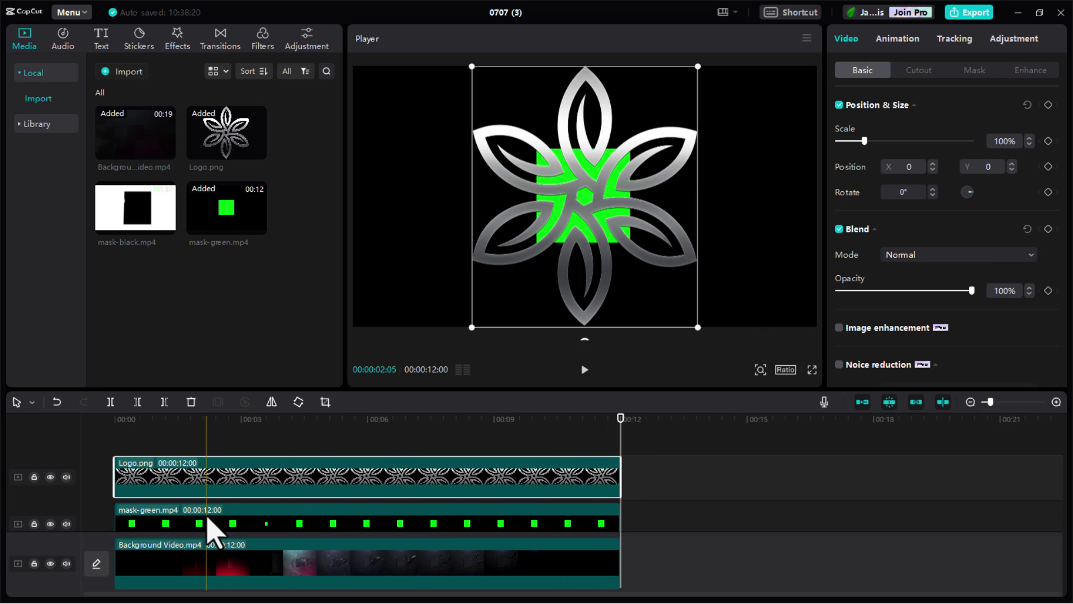
- Keyframe the logo's scale and position at 00:00:00:00, with the scale at 30% to fit the green square
scroll(212, 531, up, 4)
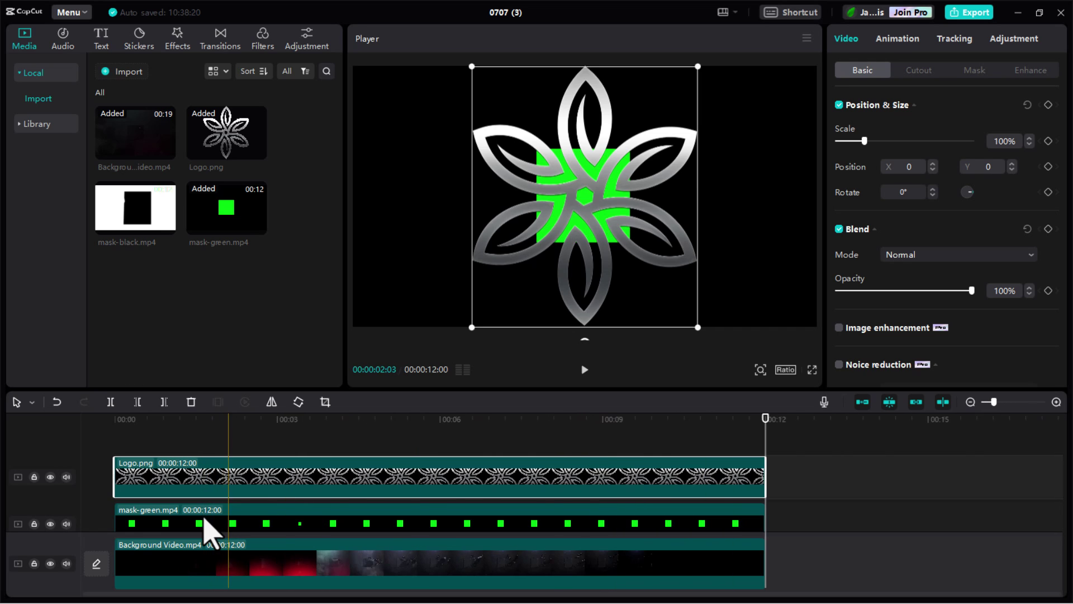
scroll(208, 531, up, 3)
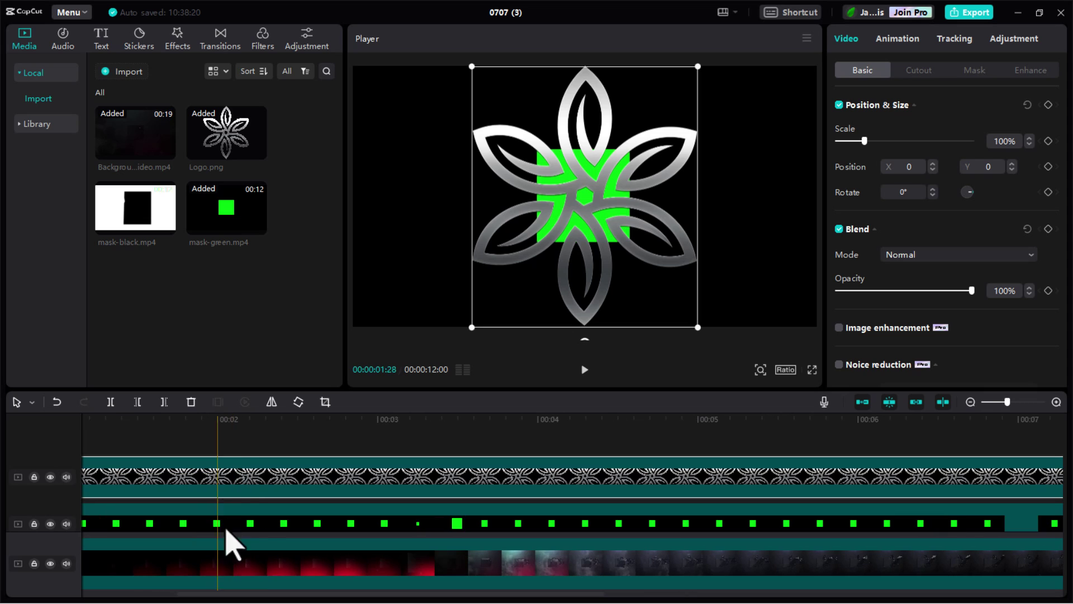
drag(447, 593, 289, 593)
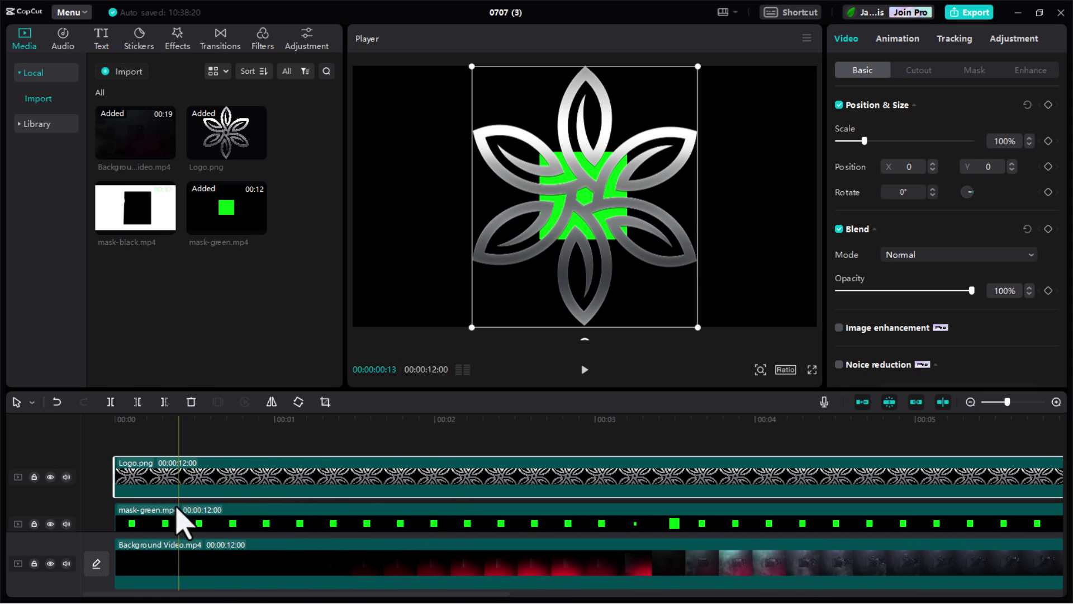
scroll(168, 486, up, 2)
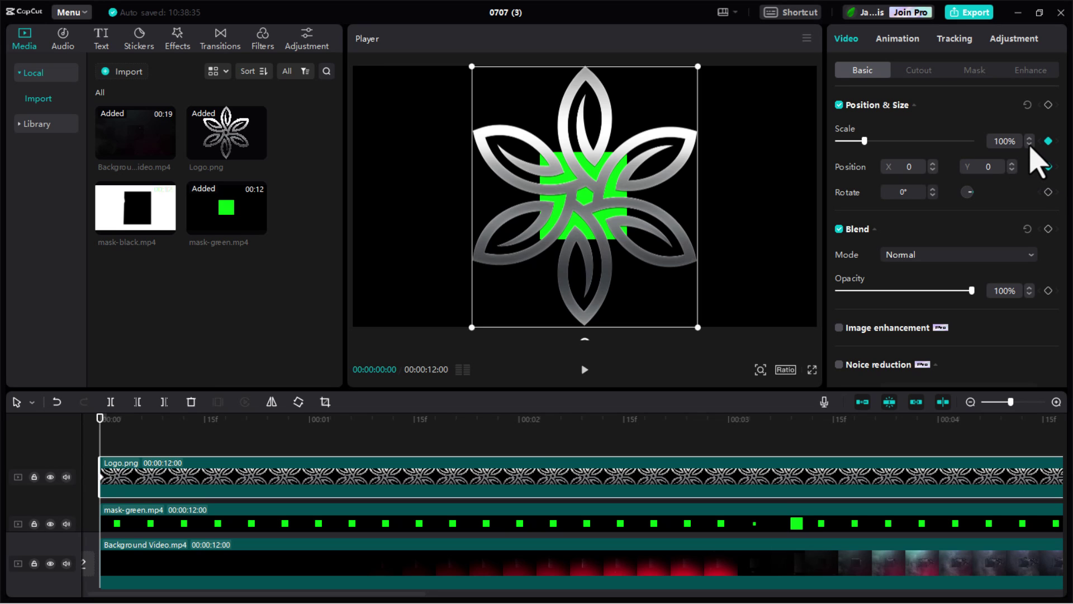
drag(866, 141, 847, 142)
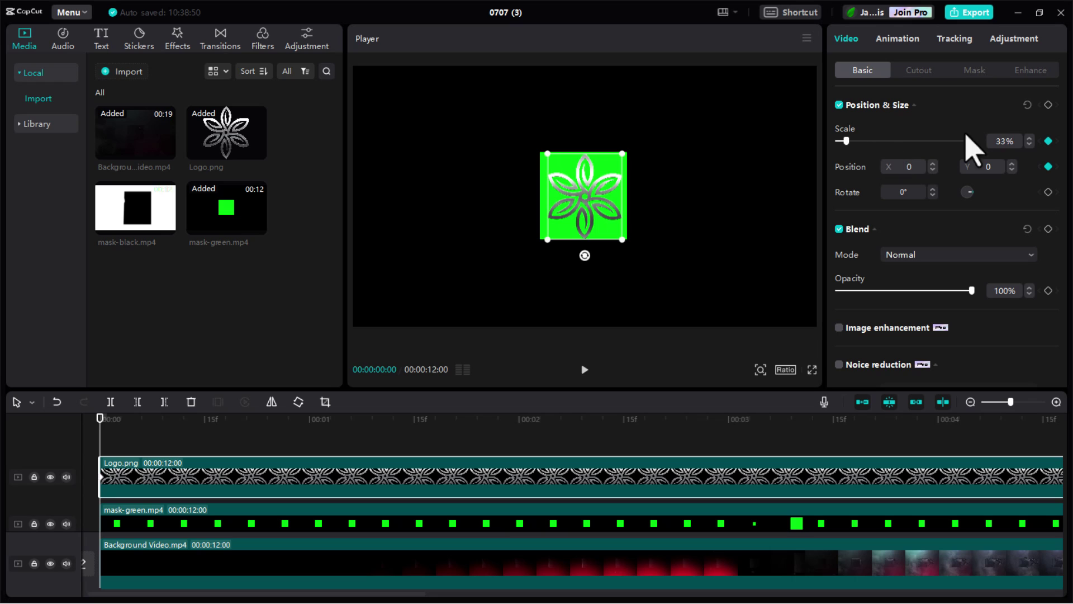
click(1029, 145)
click(1030, 144)
click(1029, 145)
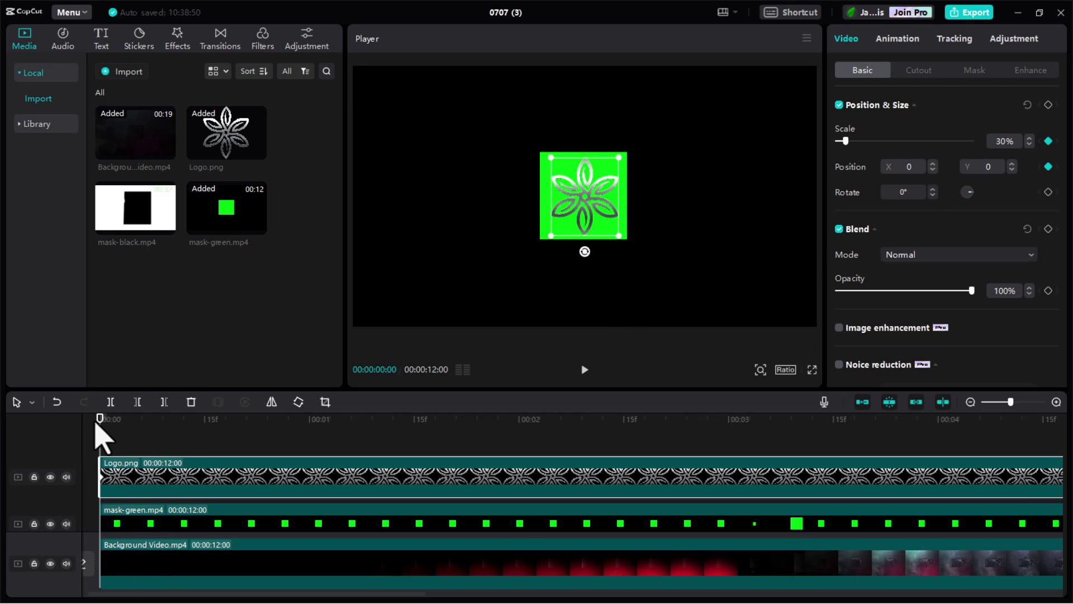
- Keyframe the logo at 00:00:03:01 with its scale at 34% and its position kept at the centre
scroll(111, 431, left, 1)
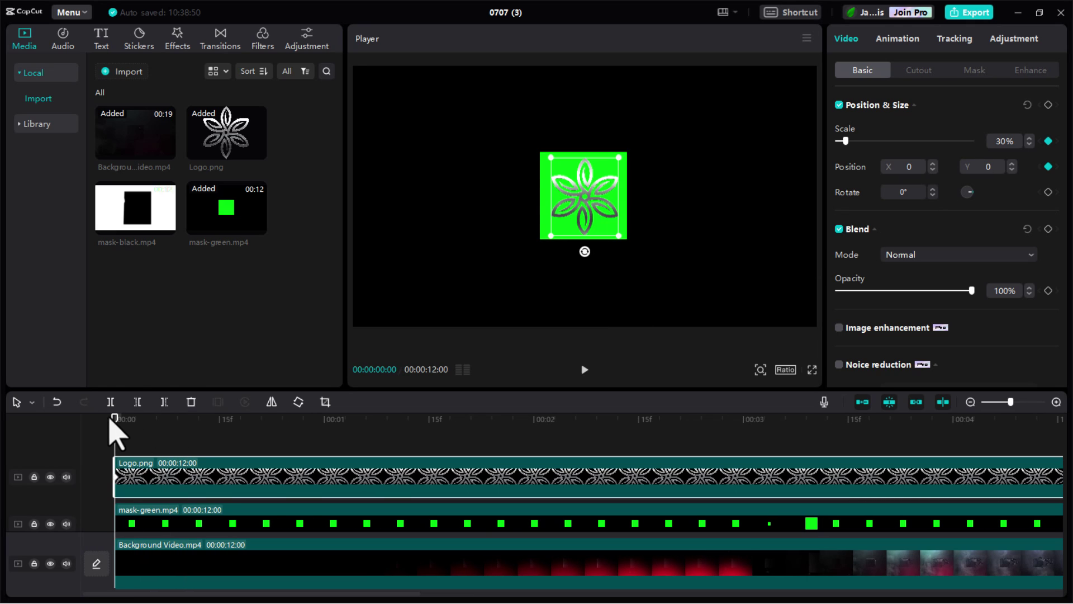
drag(114, 449, 752, 430)
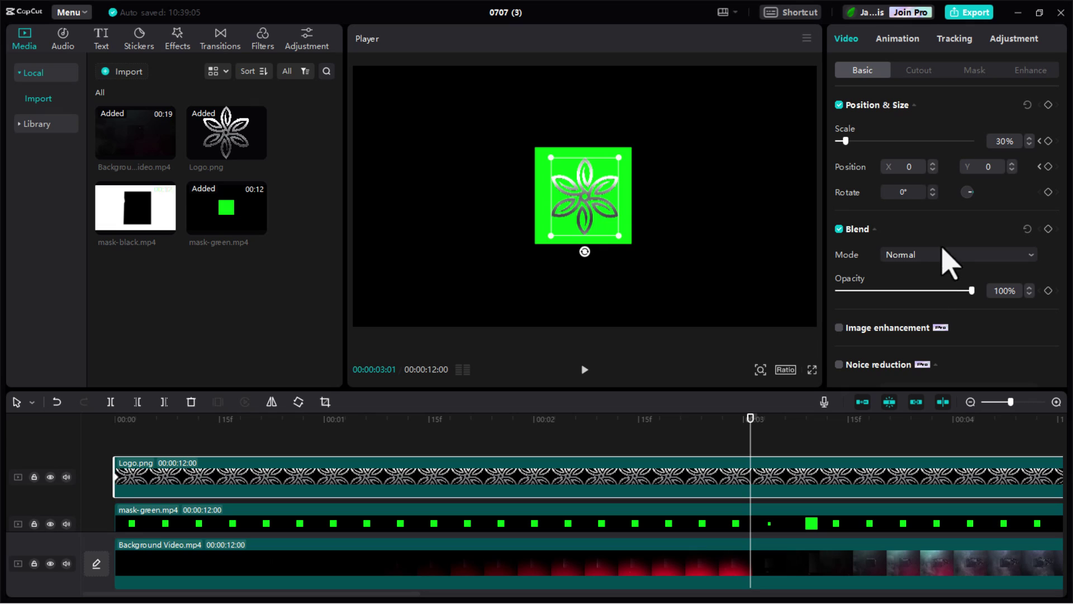
click(1029, 138)
click(1029, 138)
click(1028, 138)
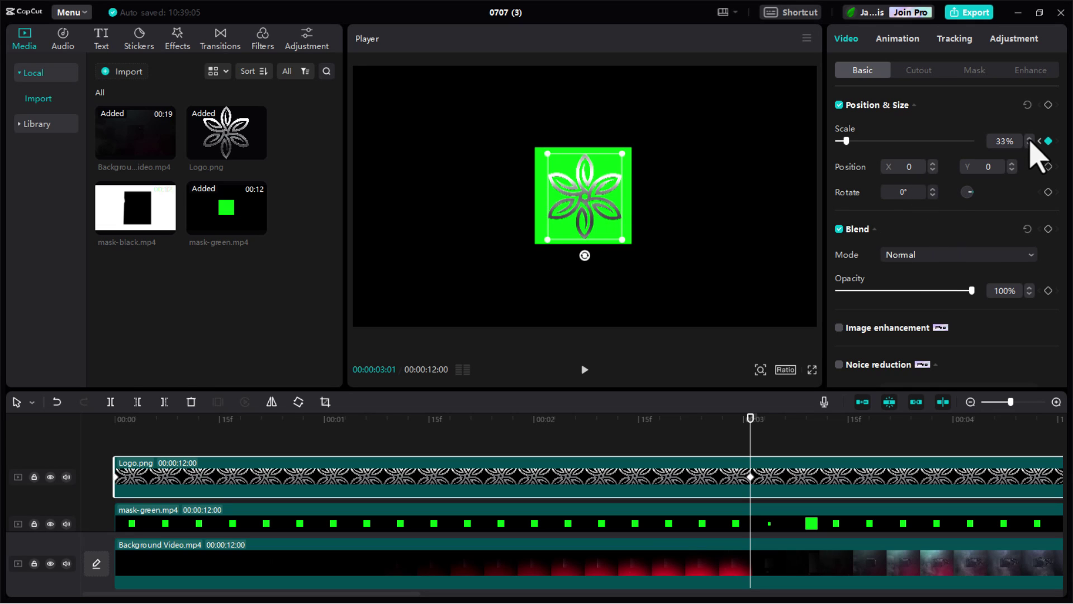
click(1029, 138)
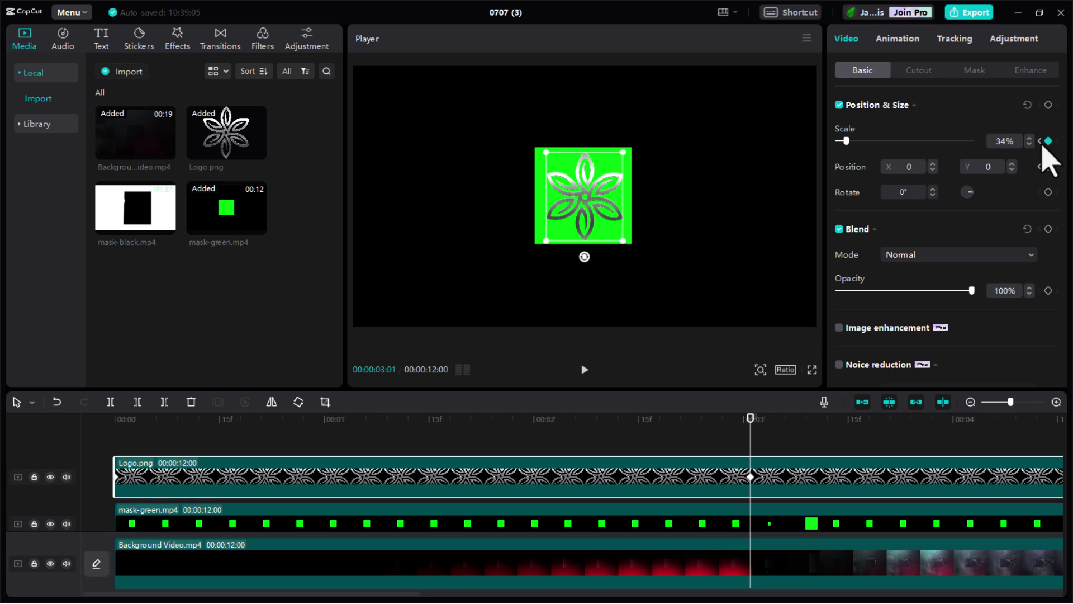
click(1048, 166)
- Keyframe the logo at 00:00:03:02 with a 16% scale and a centred position to fit the shrunken green square
drag(751, 447, 758, 445)
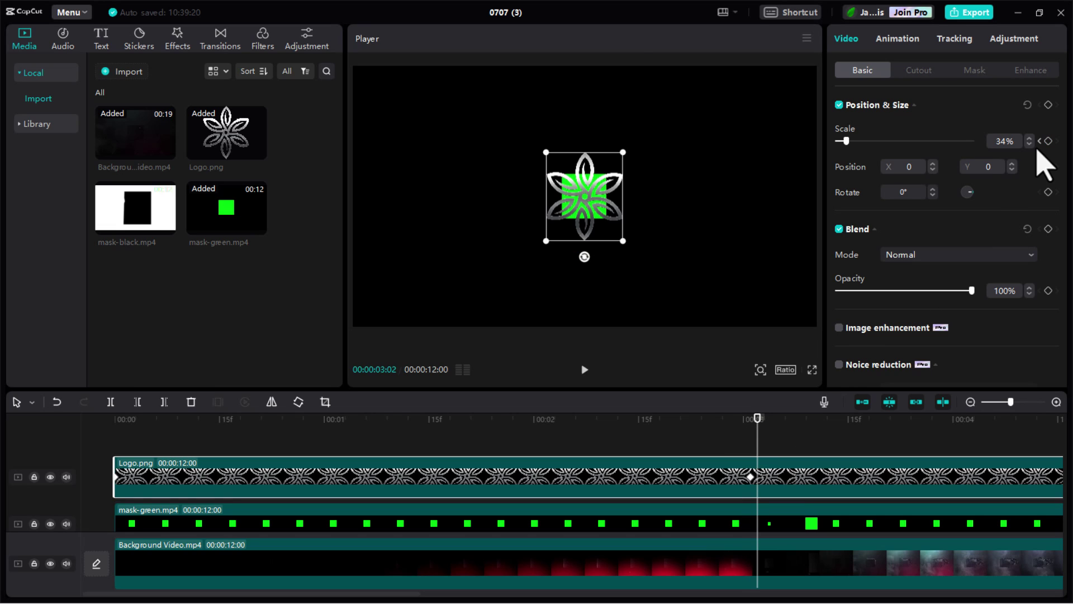
scroll(1031, 145, down, 5)
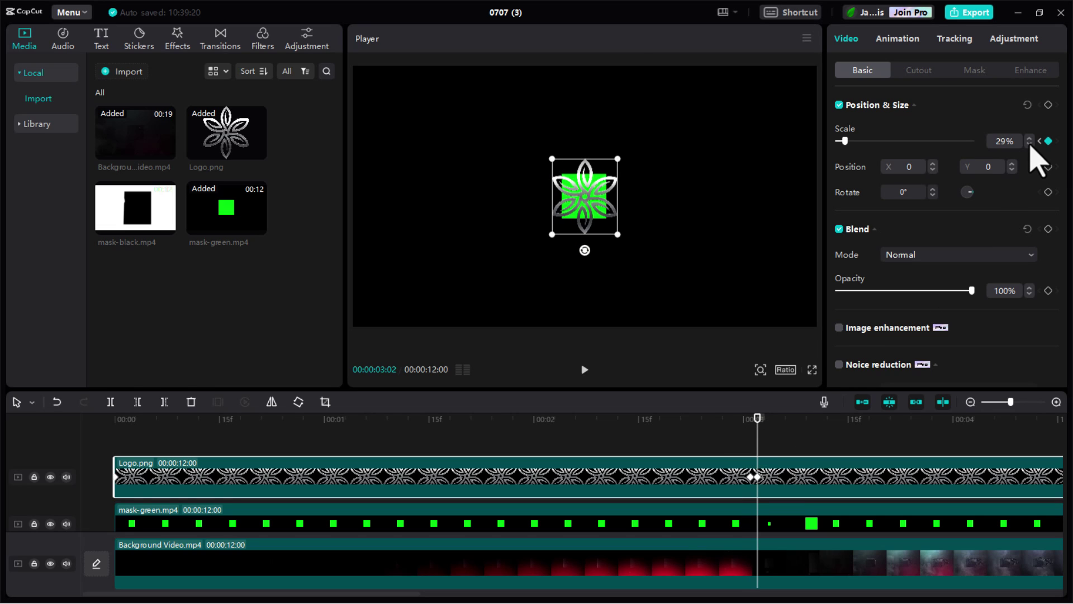
scroll(1031, 147, down, 8)
scroll(625, 208, up, 3)
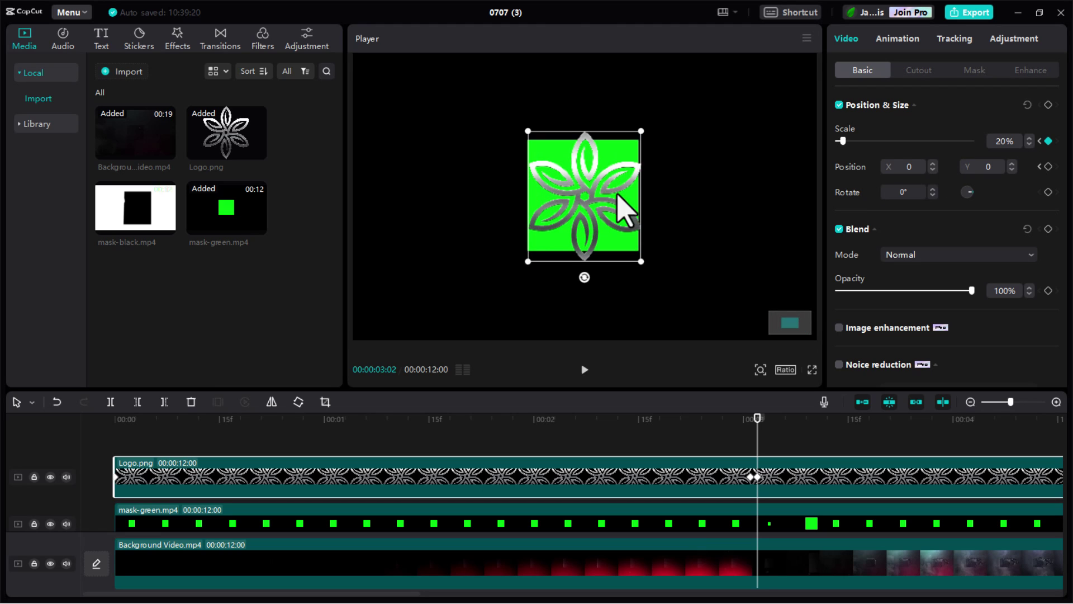
scroll(1027, 143, down, 4)
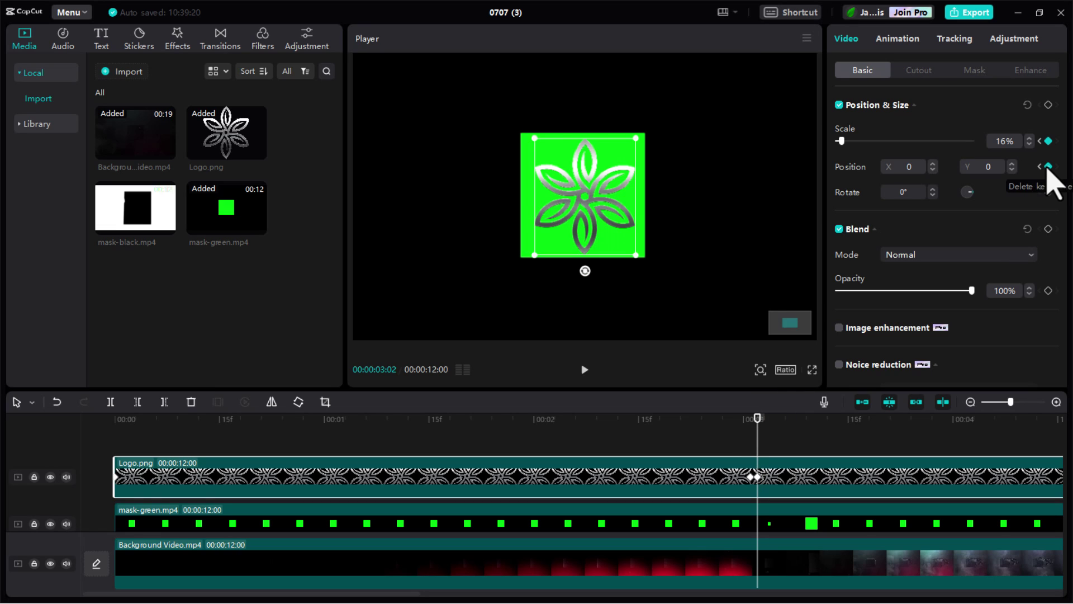
- Keyframe the logo at 00:00:03:03 with its scale at 43% and a centred position
drag(760, 443, 765, 447)
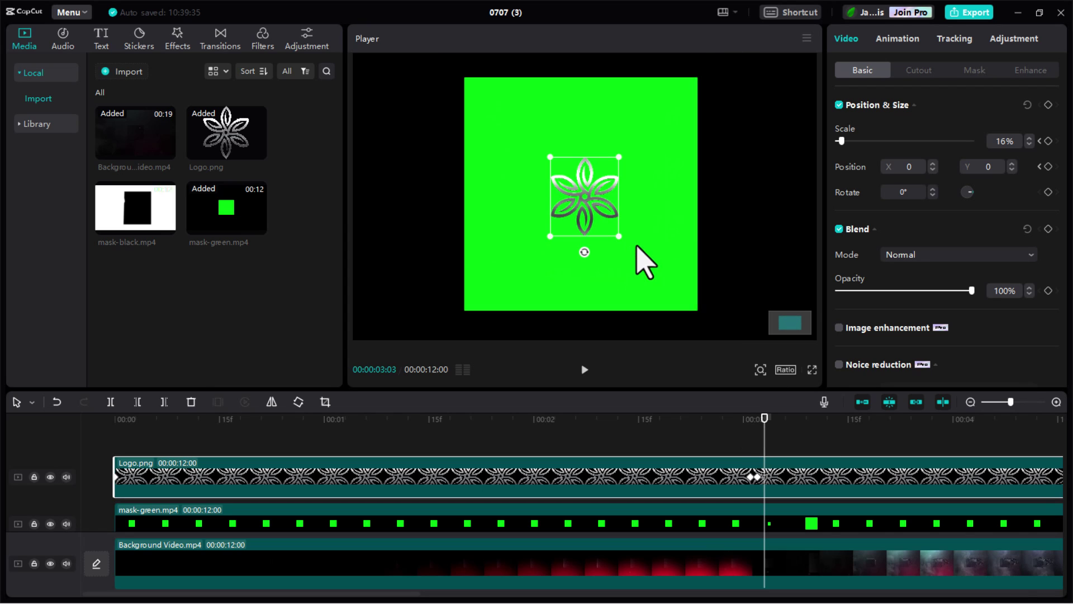
click(1029, 138)
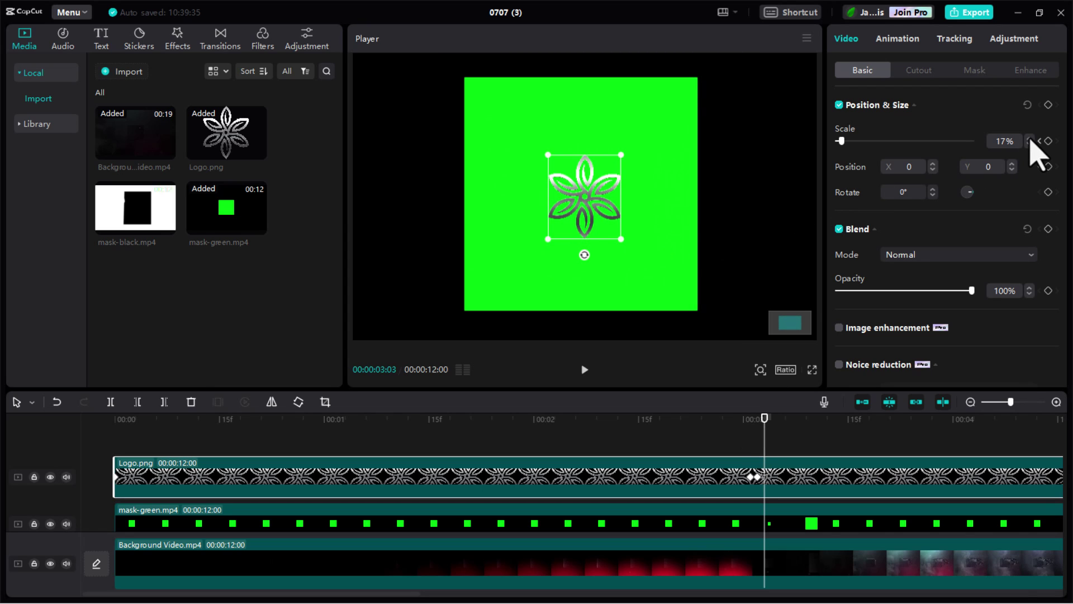
drag(1029, 138, 1028, 138)
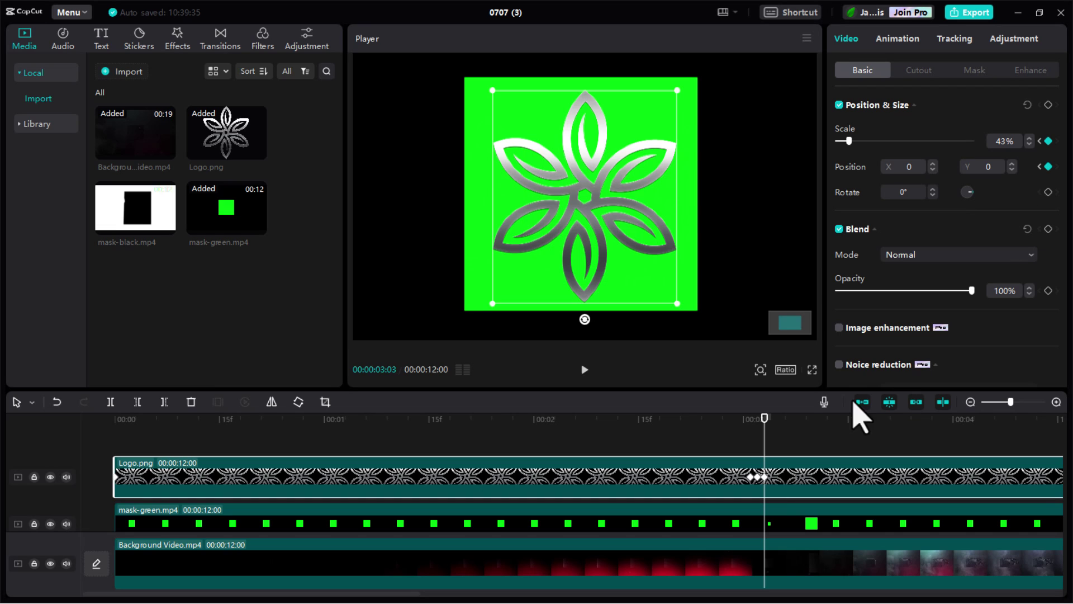
- Keyframe the logo at 00:00:03:04 with its scale at 69% and a centred position
drag(766, 443, 772, 447)
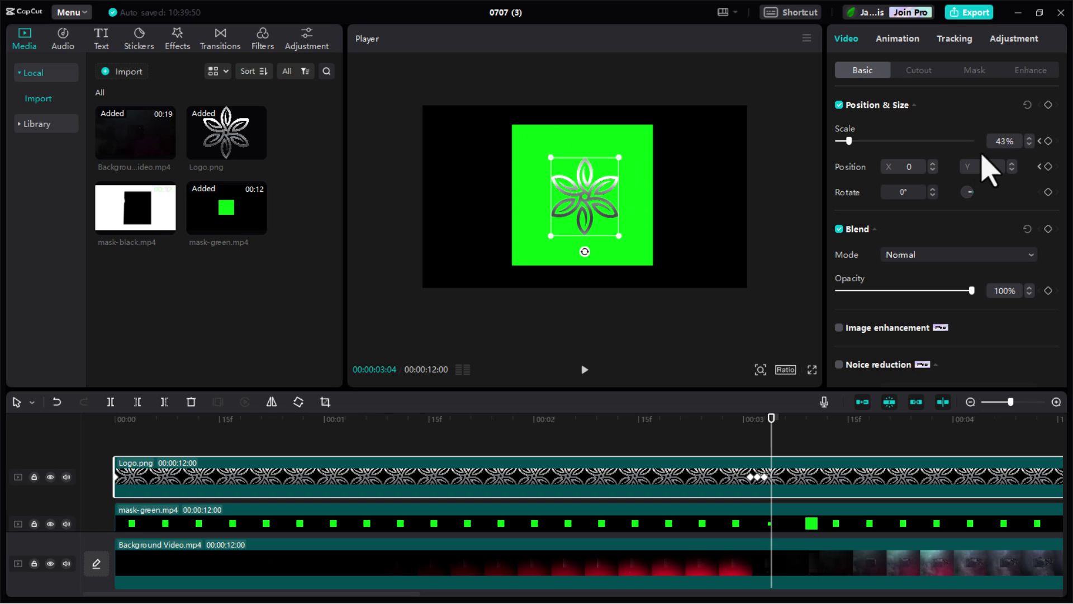
drag(1028, 138, 1029, 138)
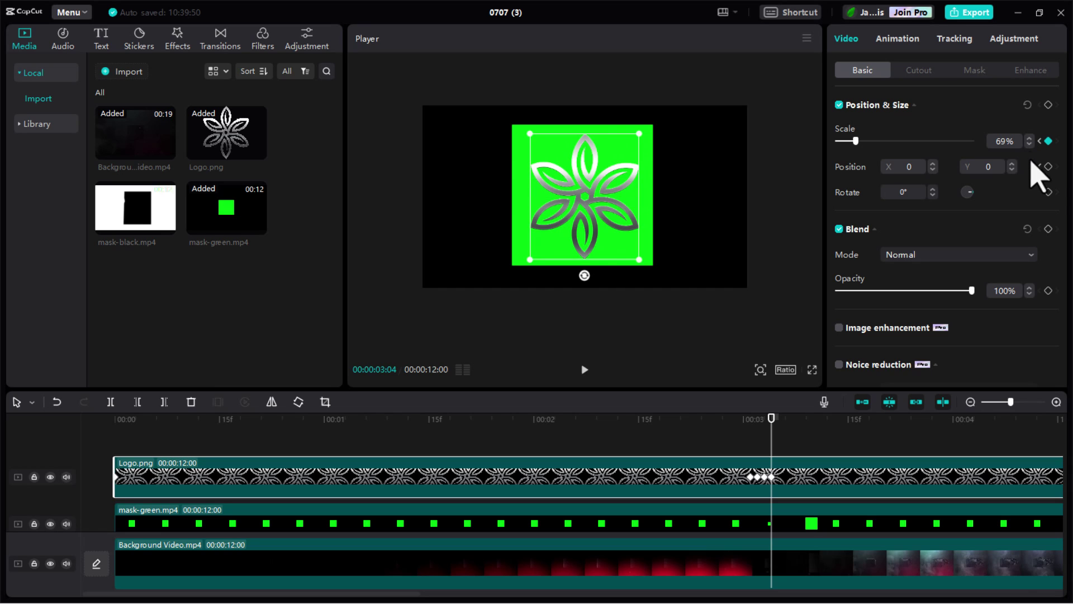
click(1048, 166)
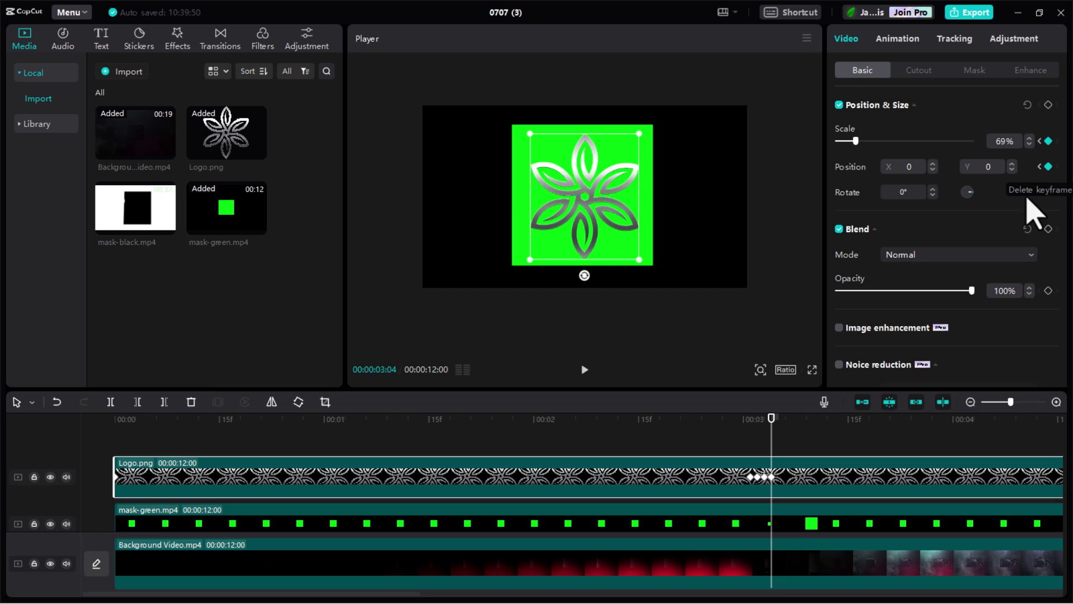
- Keyframe the logo at 00:00:03:05 over the shifted green square, at about X 1275, Y 0 with a 64% scale
click(778, 447)
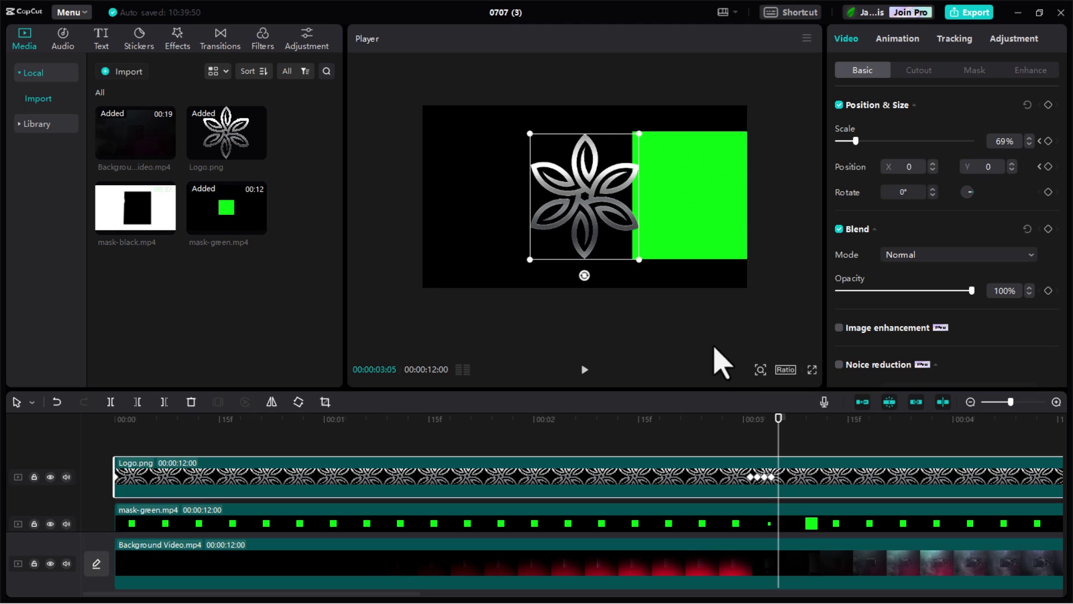
drag(606, 216, 709, 202)
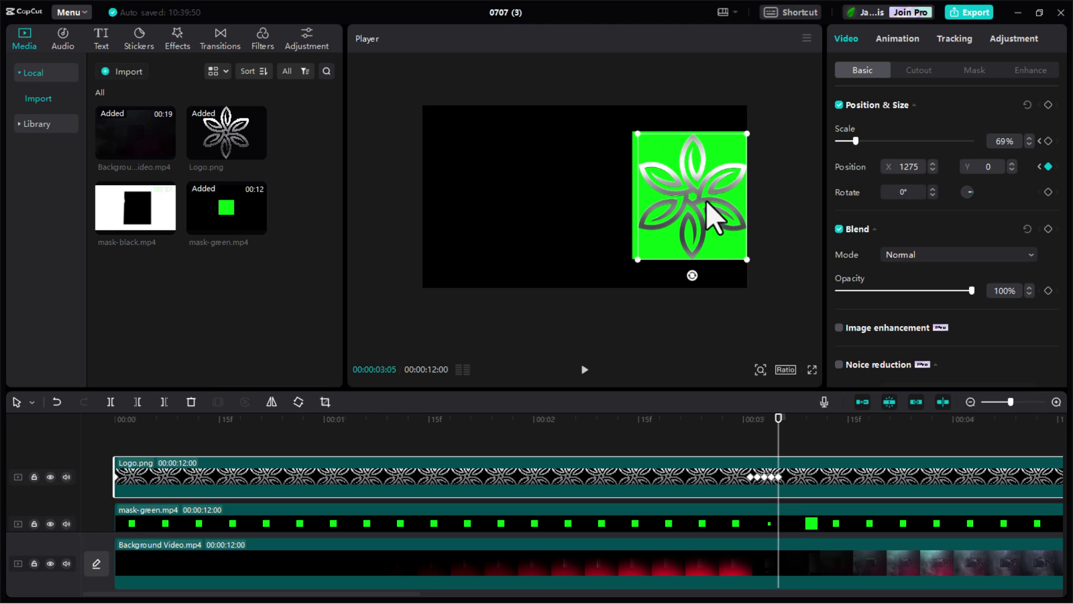
click(1028, 145)
click(1028, 144)
click(1029, 144)
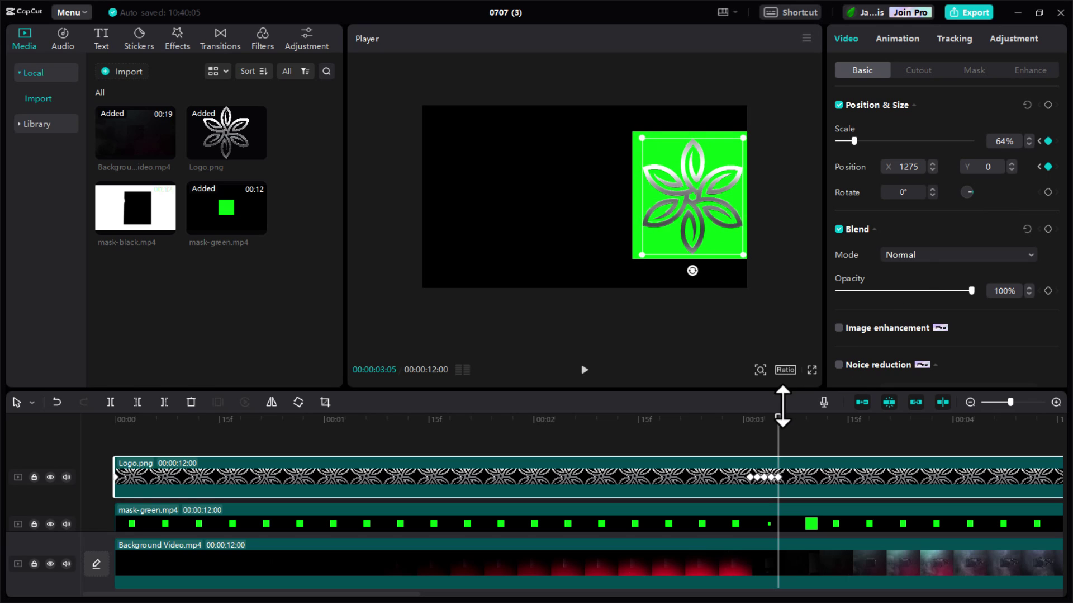
- Keyframe the logo at 00:00:03:06 over the green square, at about X 1005, Y 0 with a 59% scale
click(782, 445)
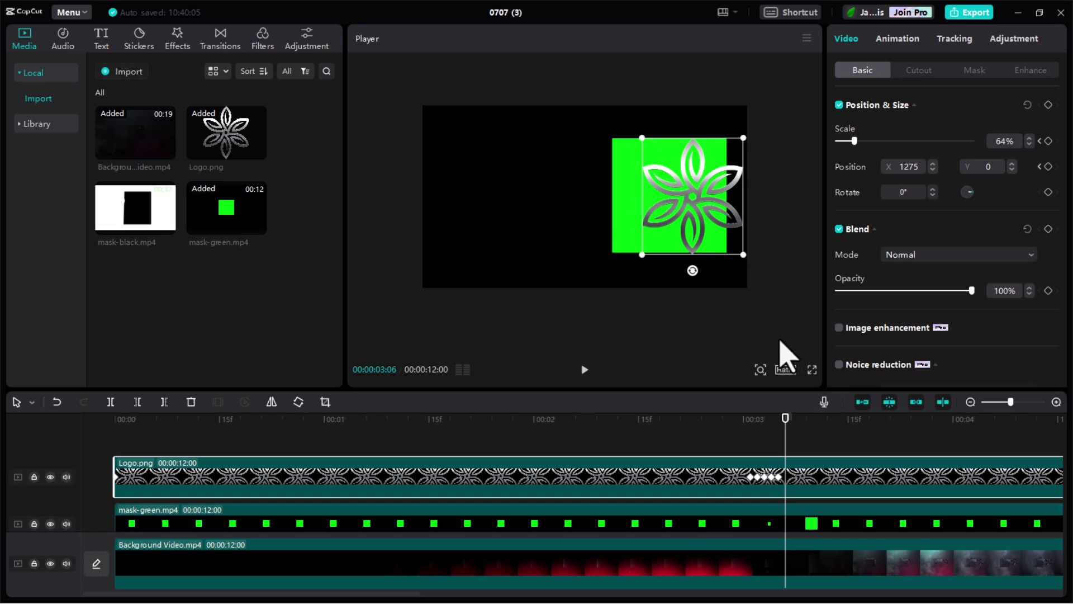
drag(705, 203, 684, 199)
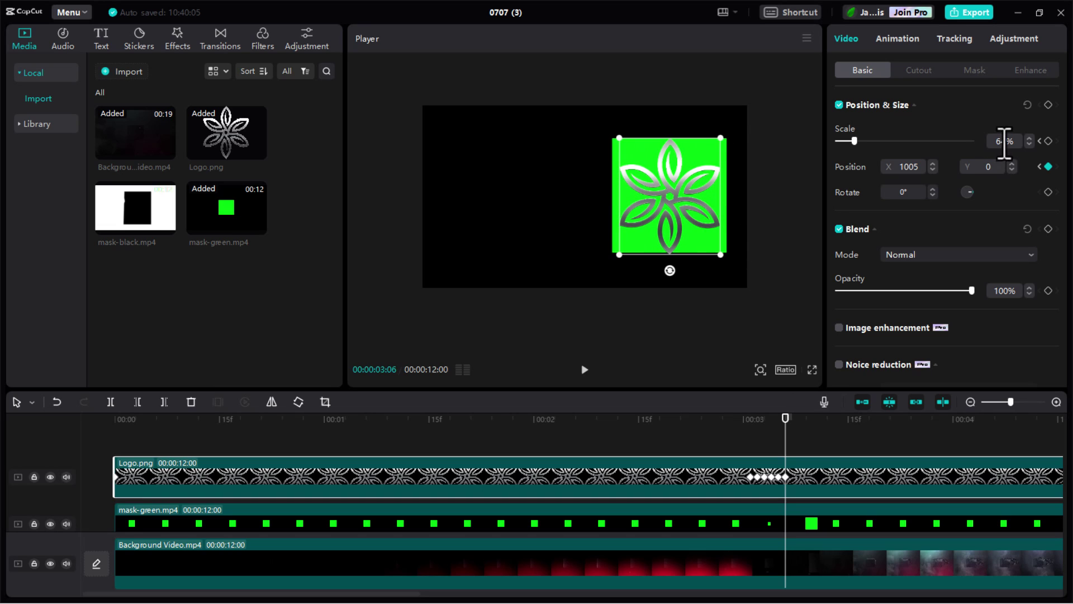
scroll(1029, 147, down, 5)
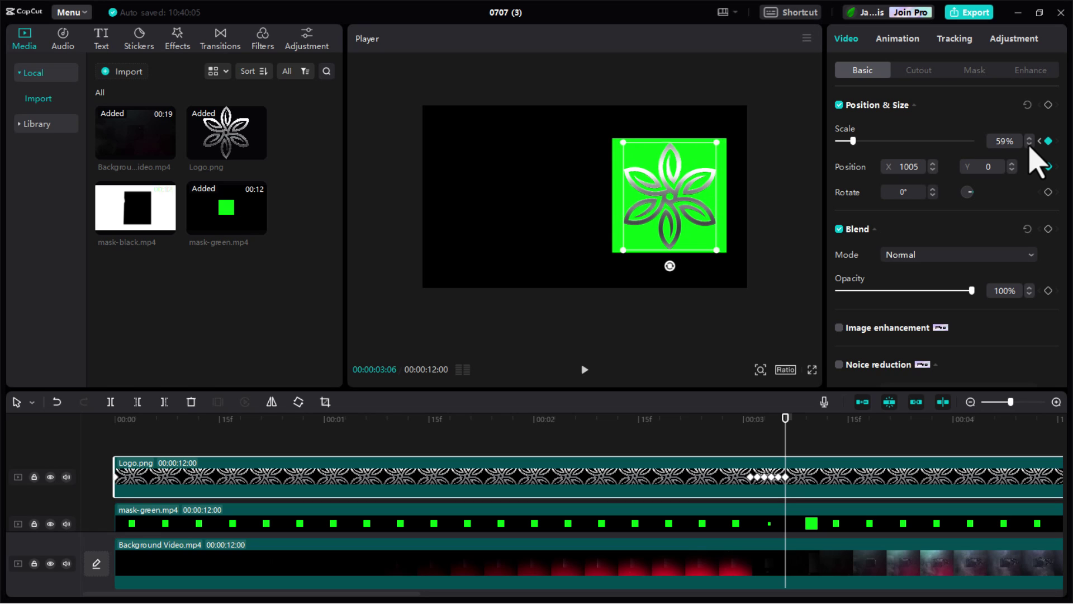
- Set the logo's 00:00:03:06 scale to 58%, then keyframe it over the green square at 00:00:03:08, about X 672, Y 0, with 51% scale
scroll(1030, 148, down, 1)
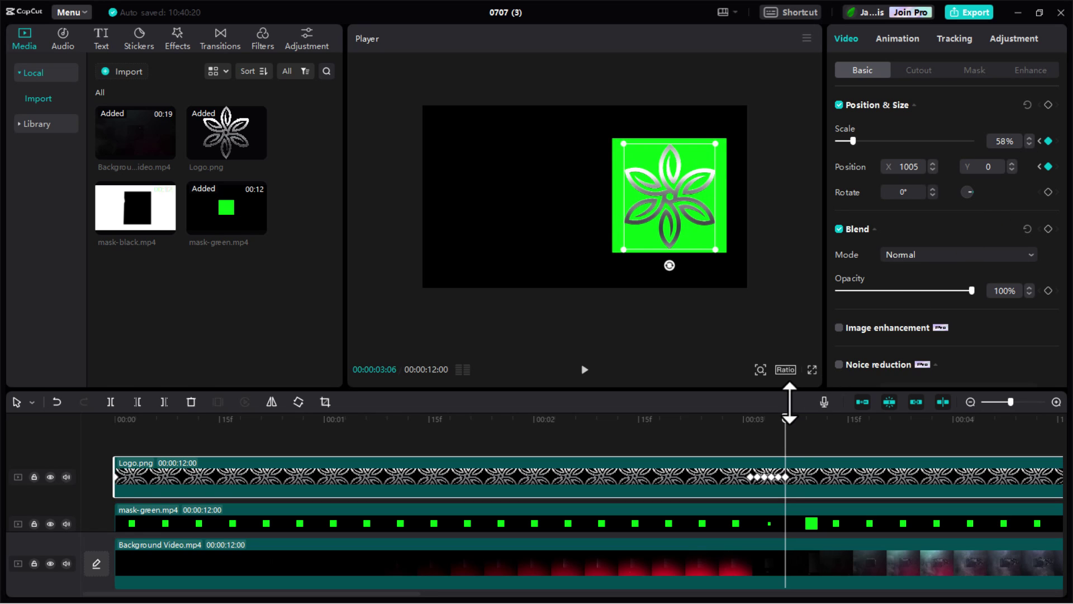
drag(787, 445, 794, 445)
click(799, 431)
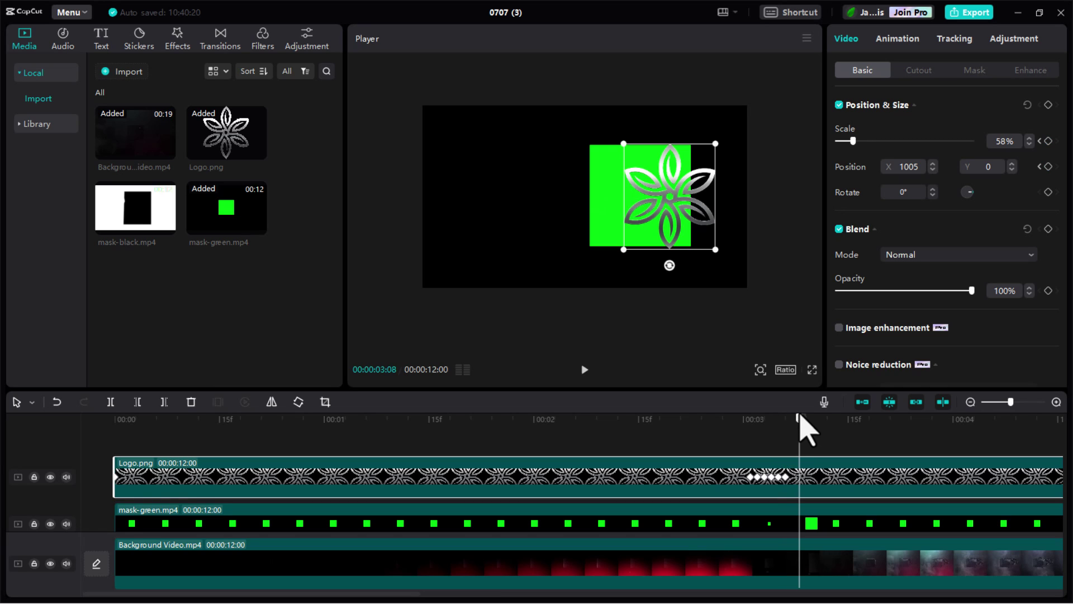
drag(682, 210, 645, 193)
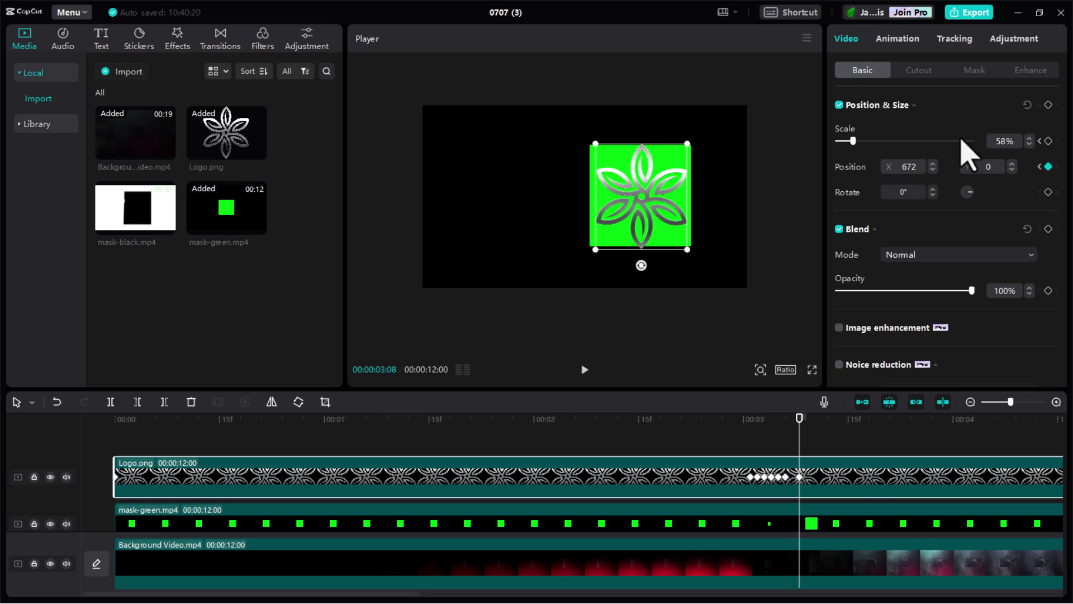
click(1029, 144)
click(1028, 144)
click(1029, 145)
click(1028, 145)
click(1029, 144)
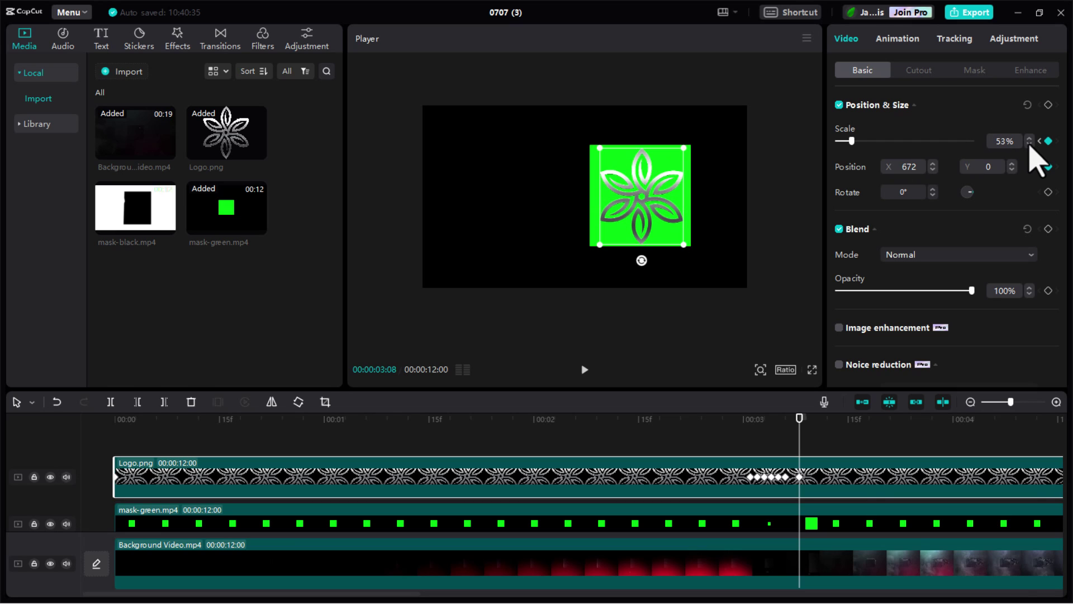
click(1029, 144)
click(1029, 144)
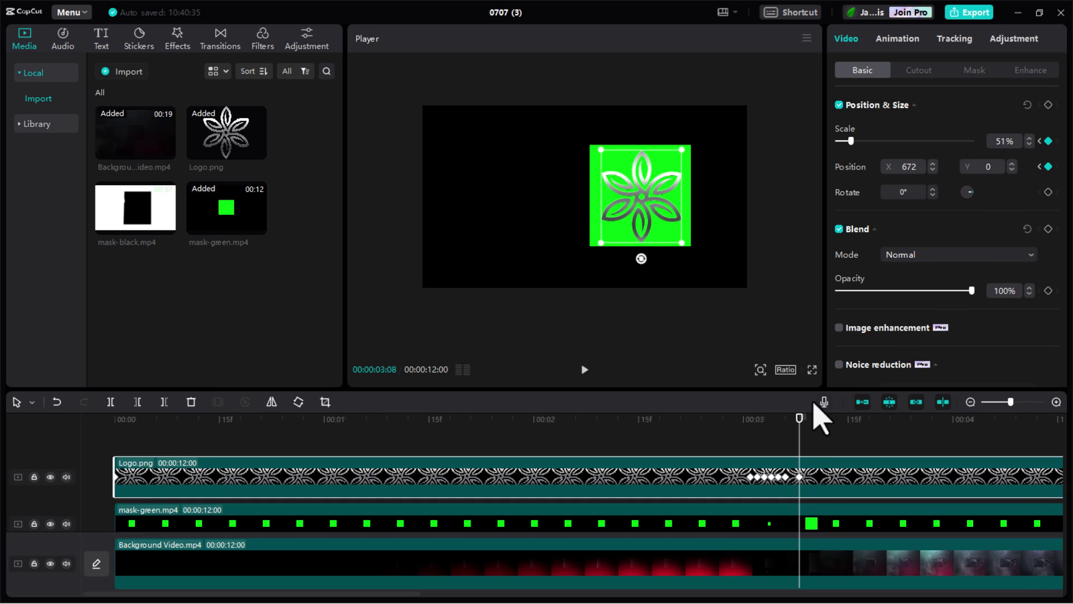
- Keyframe the logo over the green square at 00:00:03:09 with a centred position and a 30% scale
drag(800, 445, 810, 446)
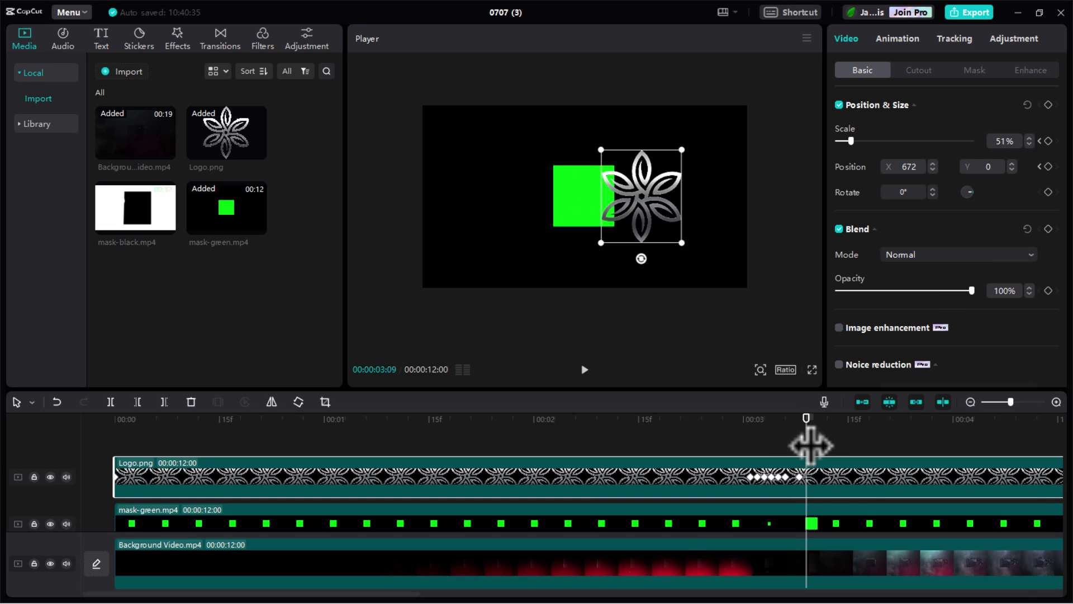
drag(650, 211, 594, 211)
scroll(1029, 146, down, 13)
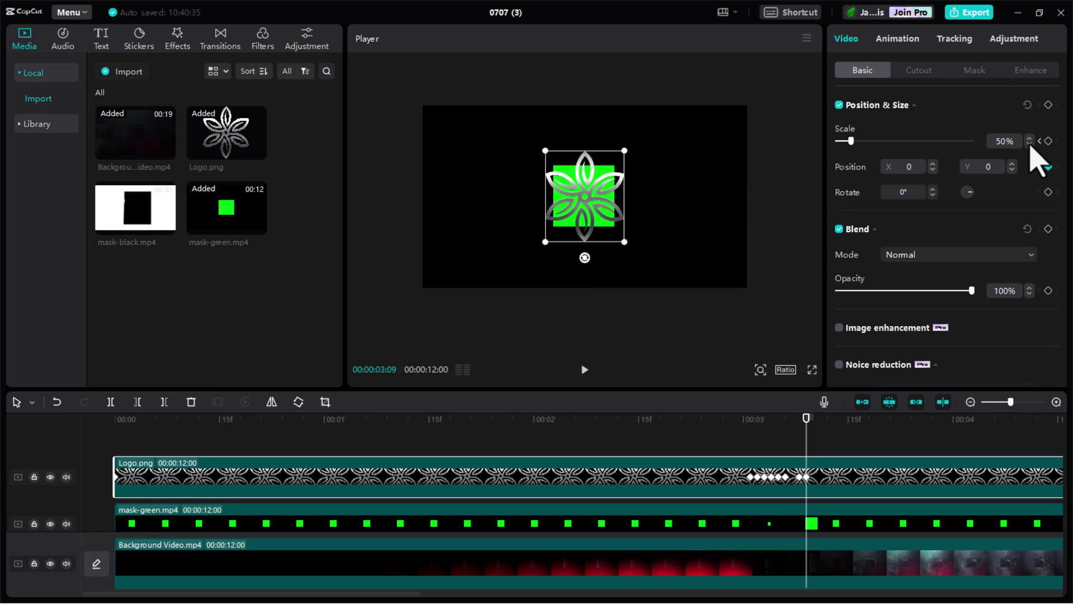
scroll(1030, 146, down, 8)
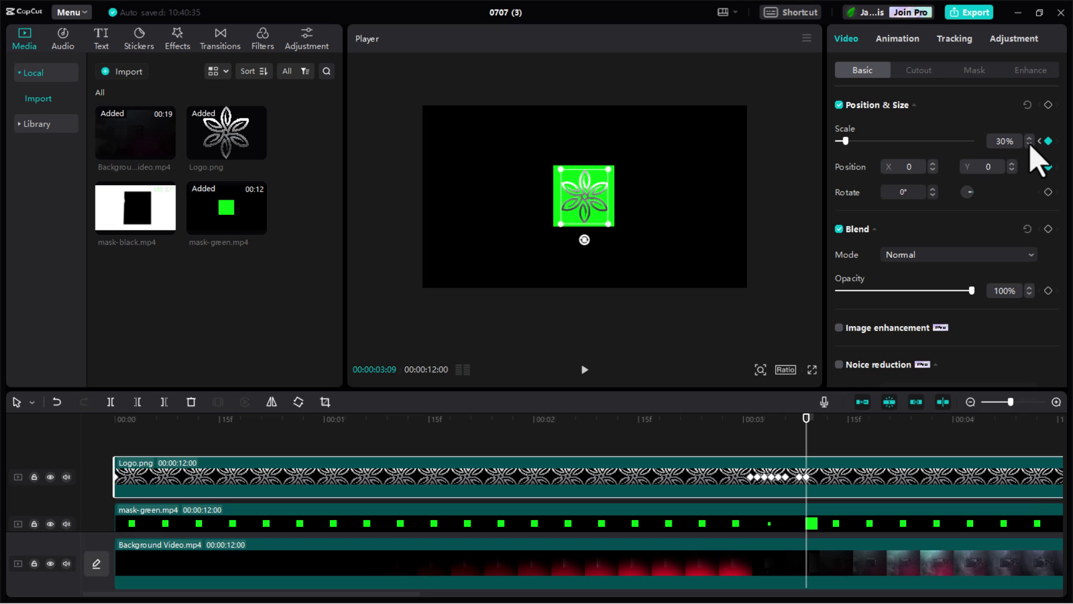
- Split the logo clip at 00:00:03:17 and delete the mask-green.mp4 clip from the timeline
drag(806, 446, 862, 445)
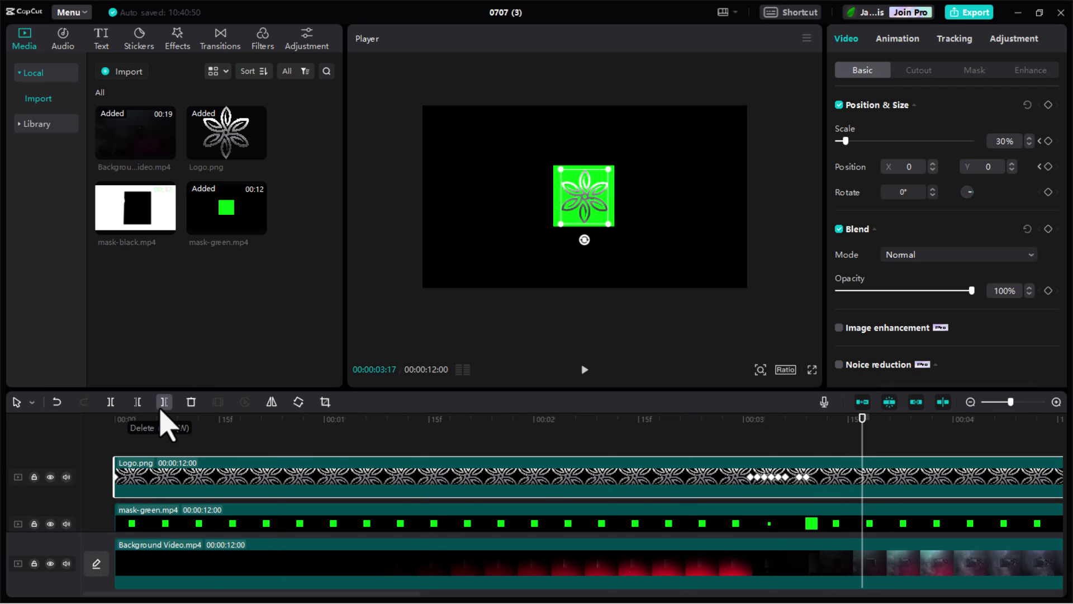
click(110, 402)
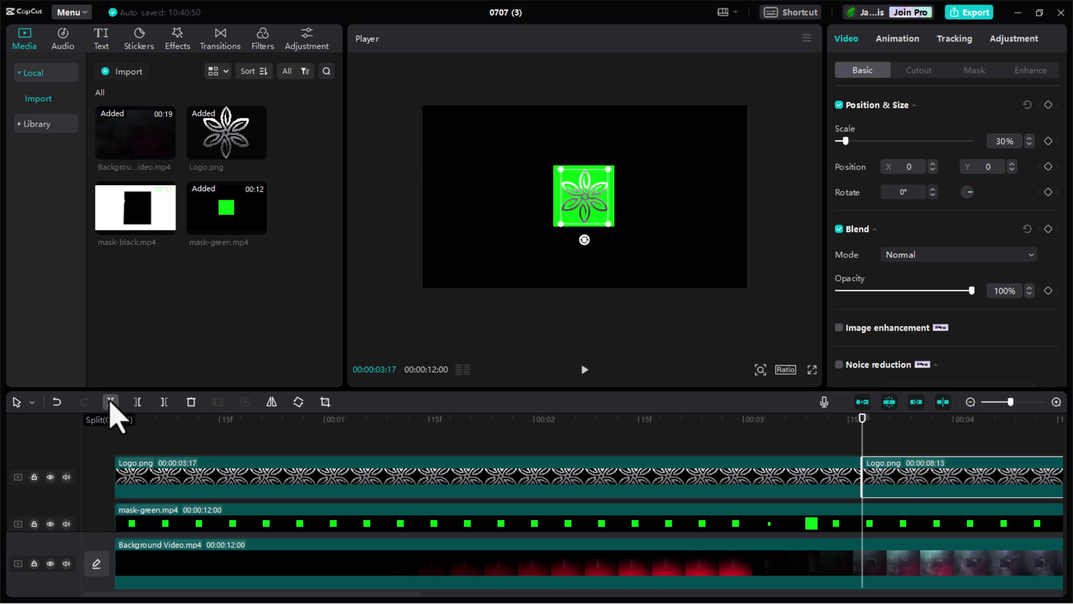
ctrl+scroll(564, 469, down, 3)
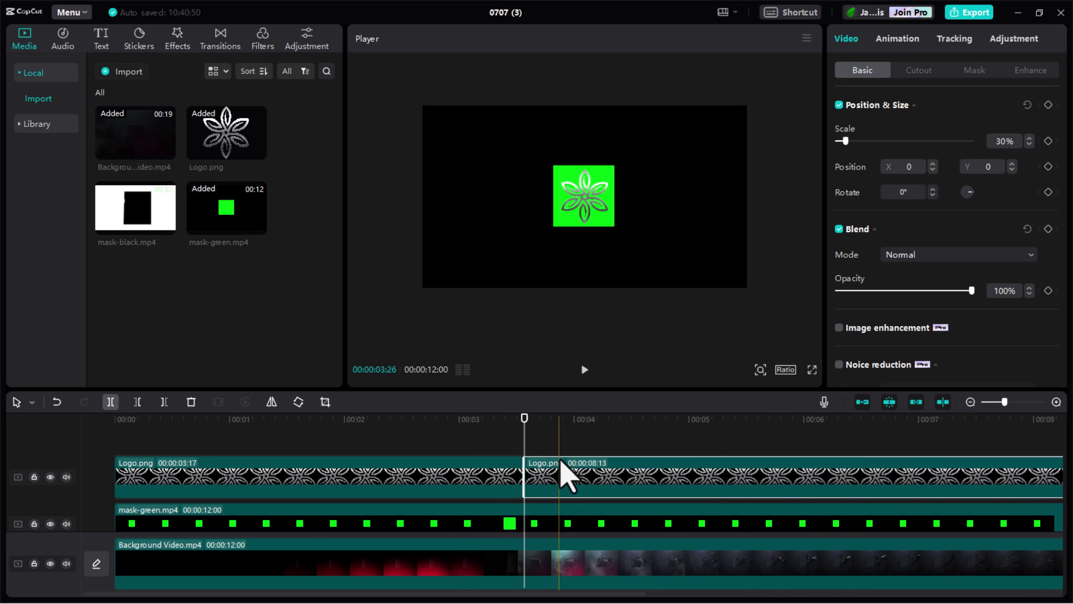
ctrl+scroll(559, 475, down, 5)
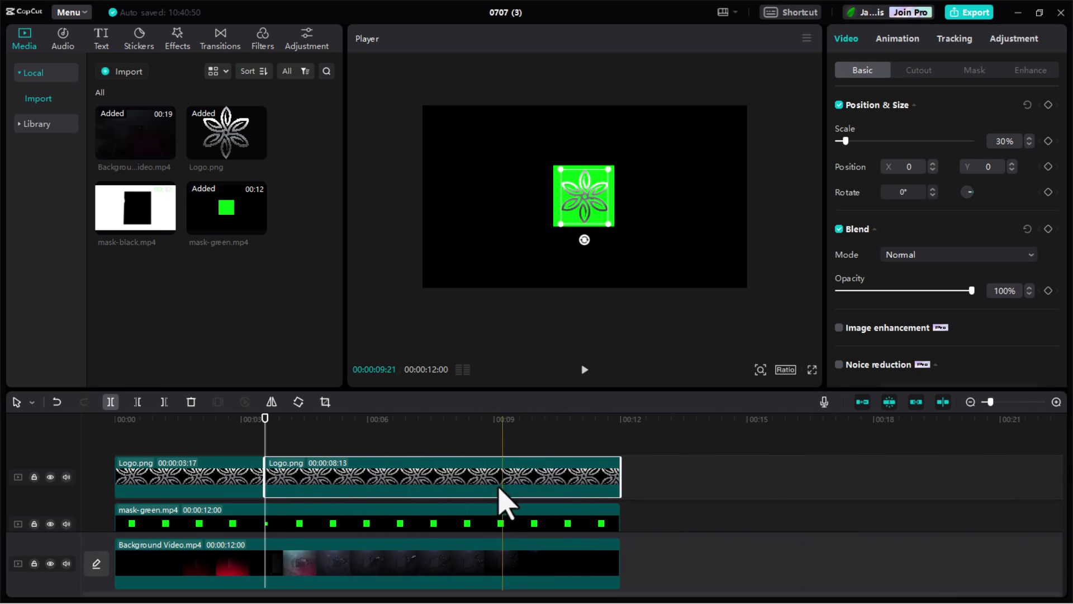
click(436, 522)
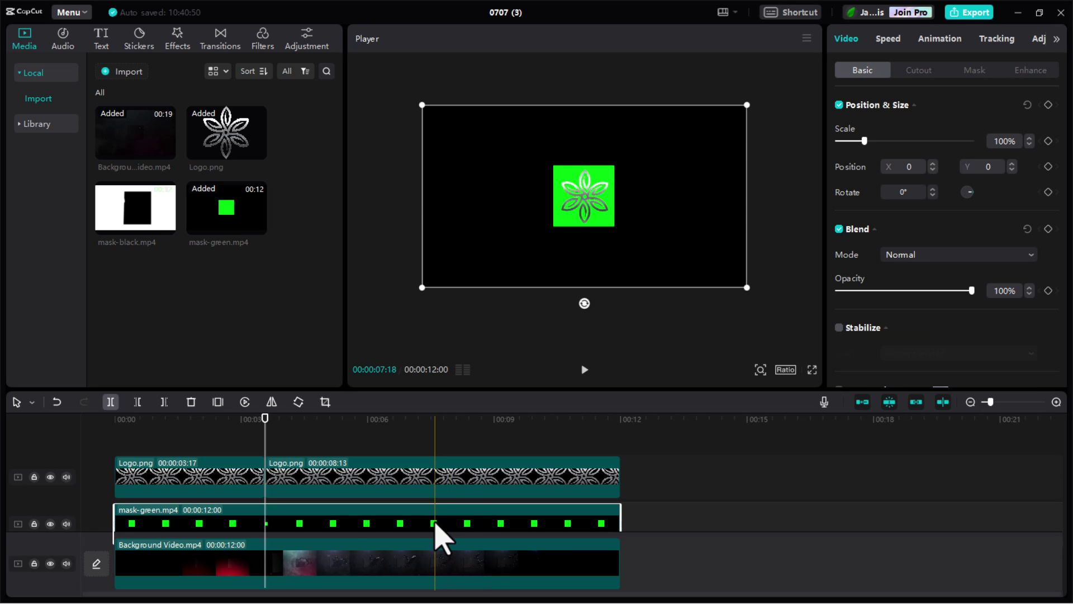
key(Delete)
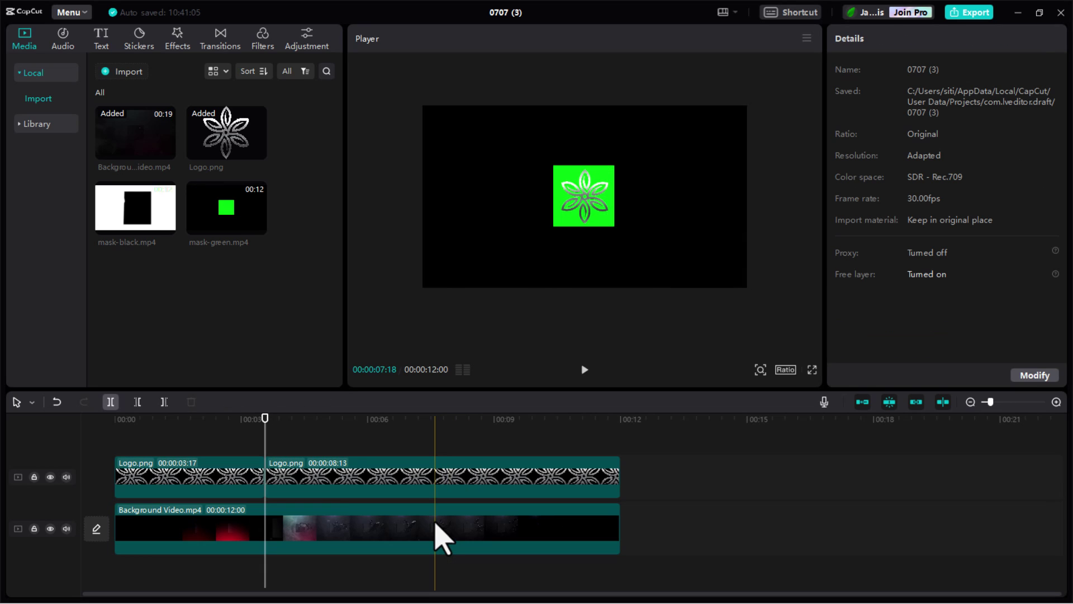
- Apply a Fade In animation lasting 2.0 s to the first logo segment and preview it from the start
click(216, 490)
drag(272, 430, 105, 437)
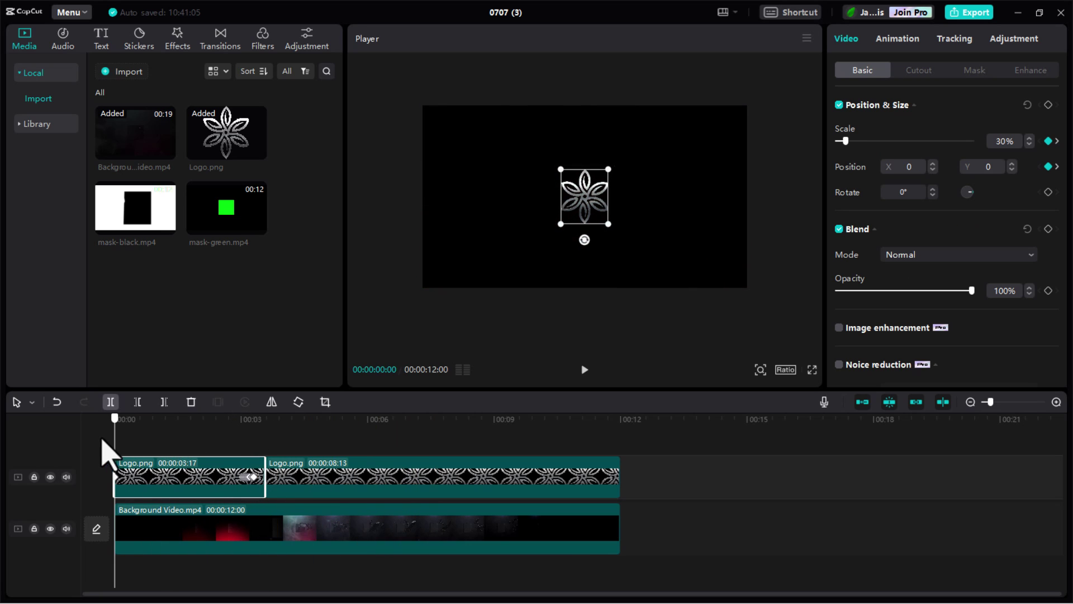
click(911, 50)
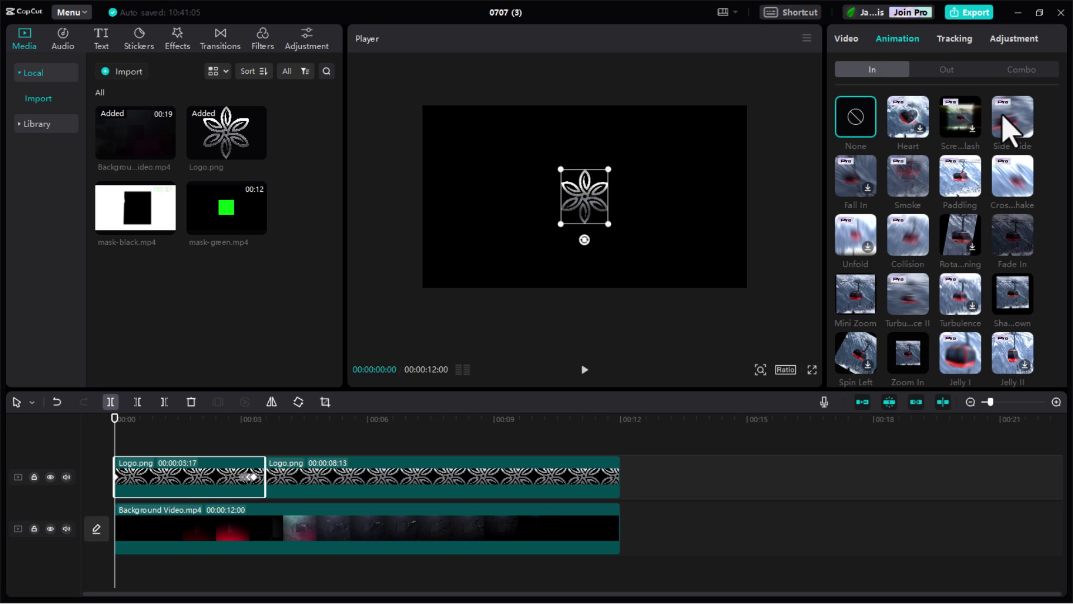
click(1020, 236)
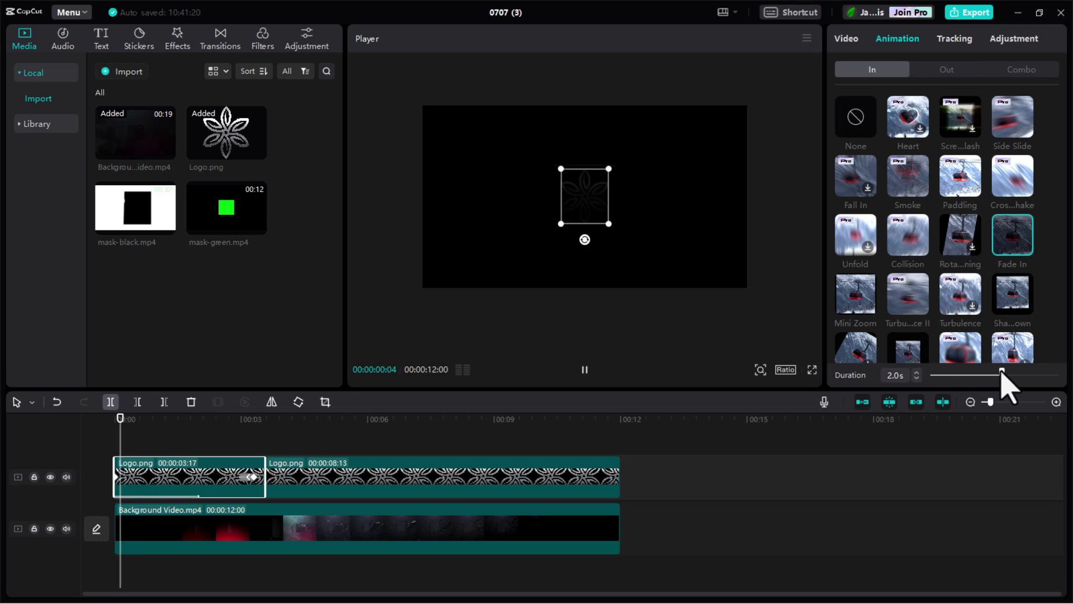
click(779, 472)
click(107, 436)
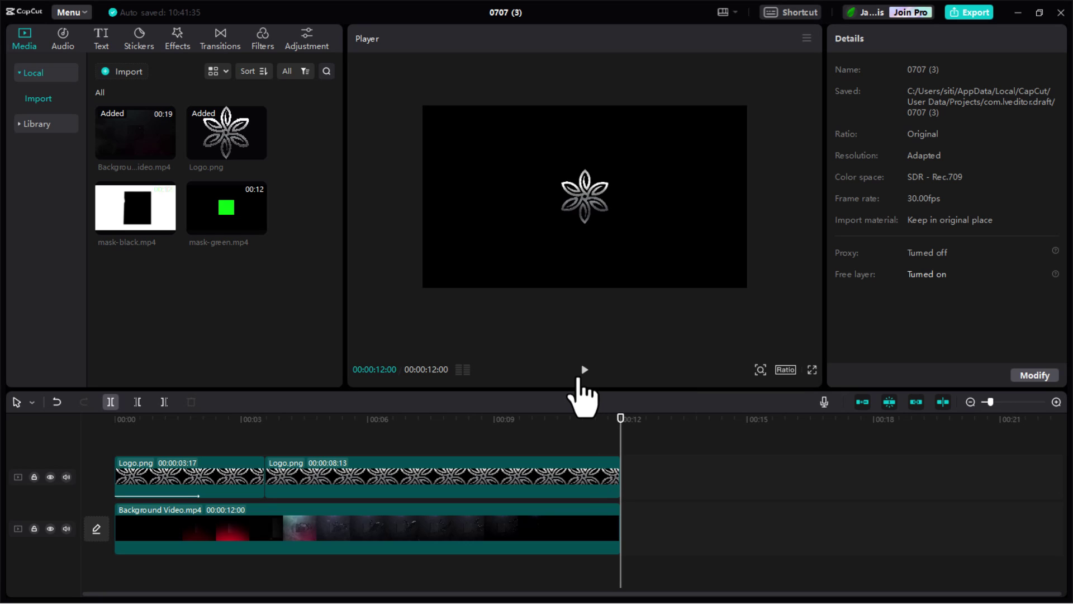
- Add mask-black.mp4 on a track above the logo from the timeline's start and set its blend mode to Multiply
drag(144, 235, 115, 446)
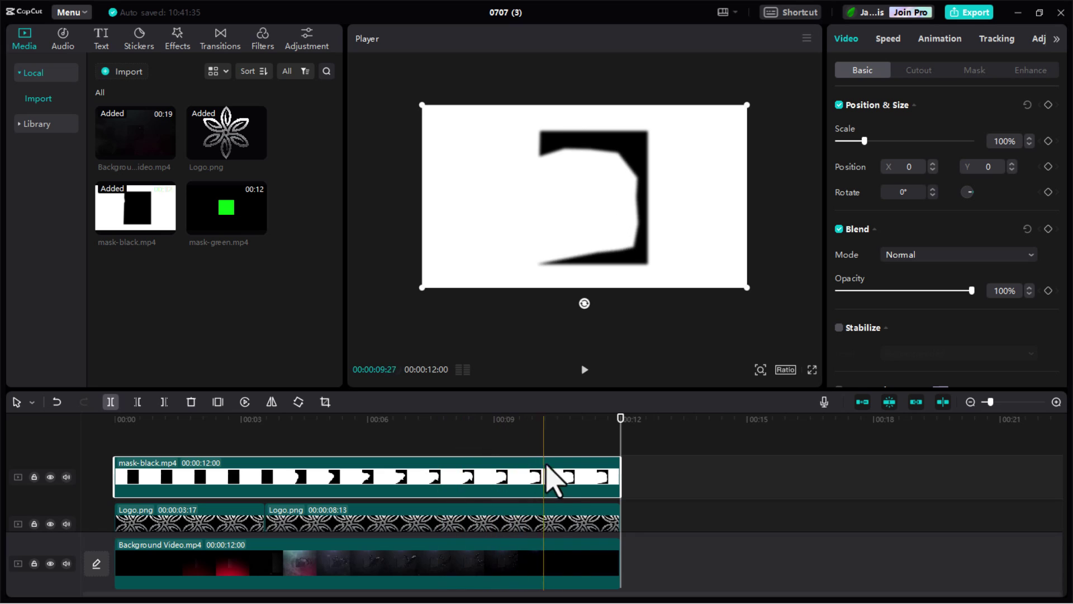
click(910, 254)
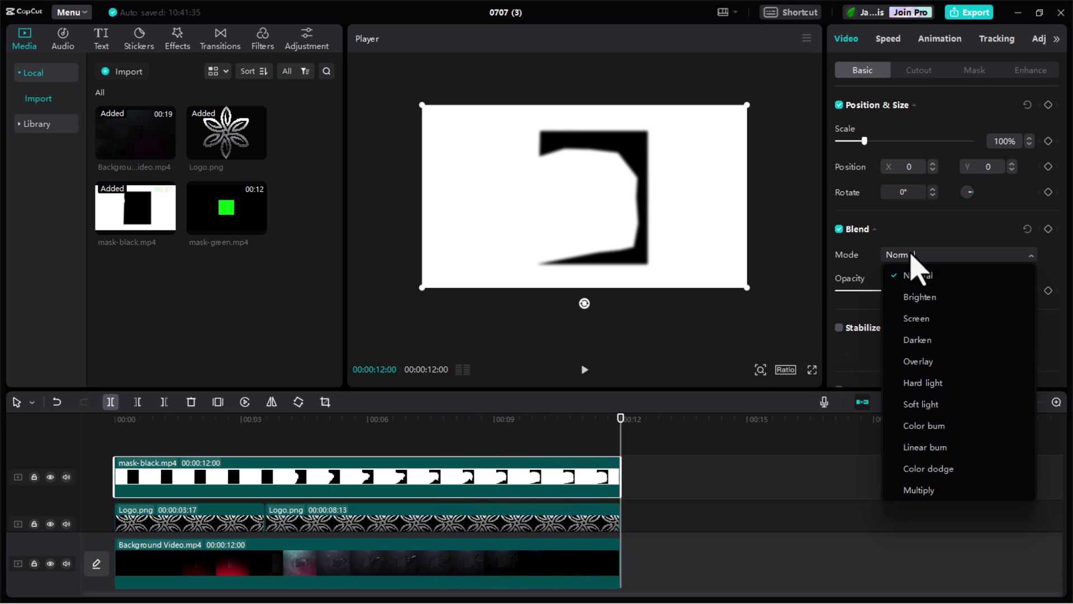
click(914, 487)
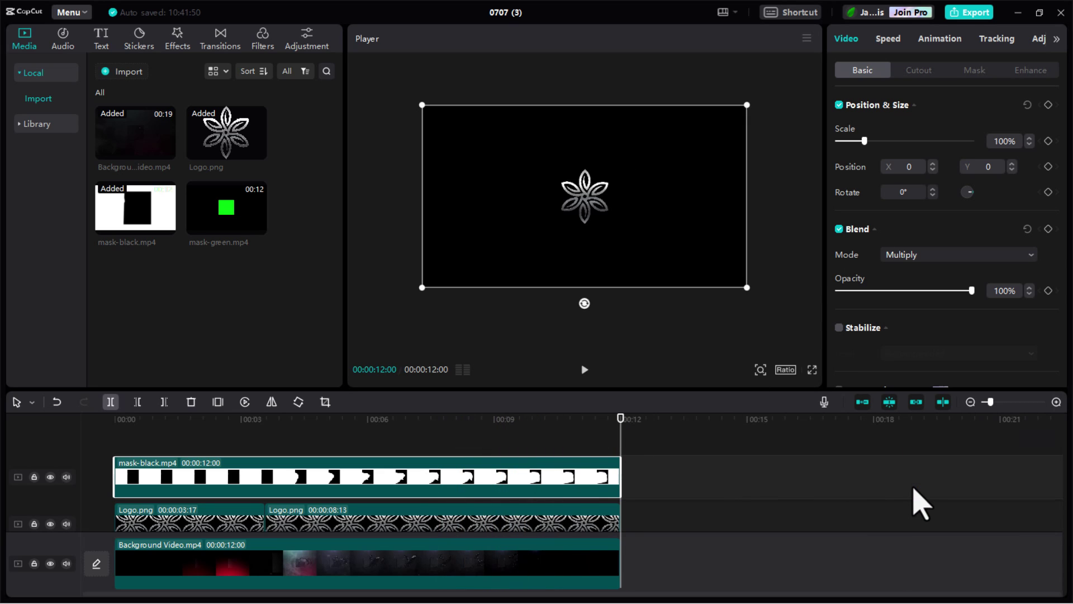
- Combine the mask-black.mp4 clip and the second logo segment into a compound clip
drag(621, 441, 311, 414)
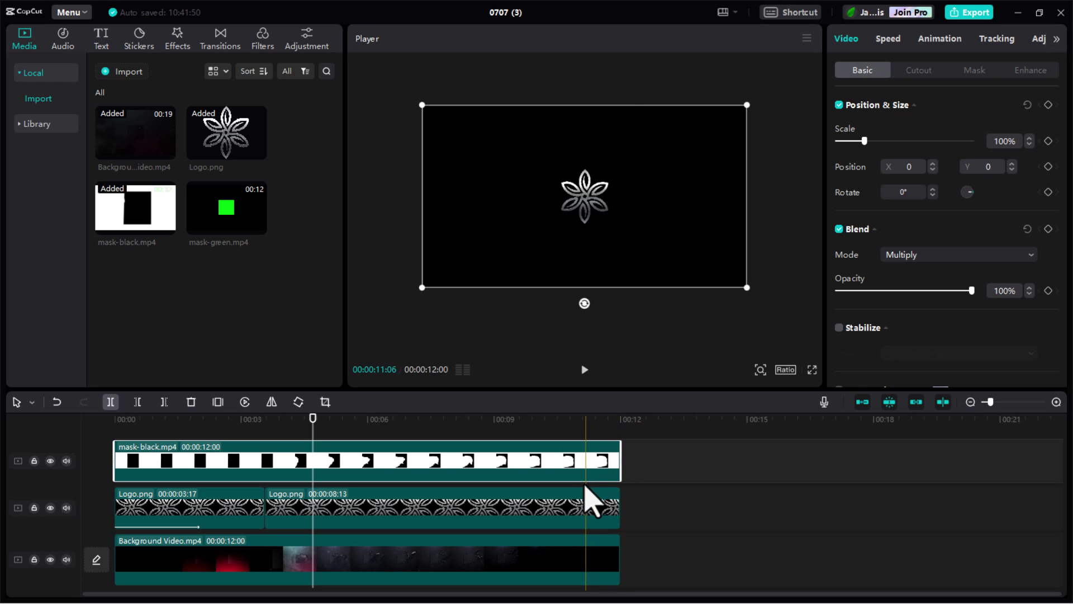
ctrl+click(571, 512)
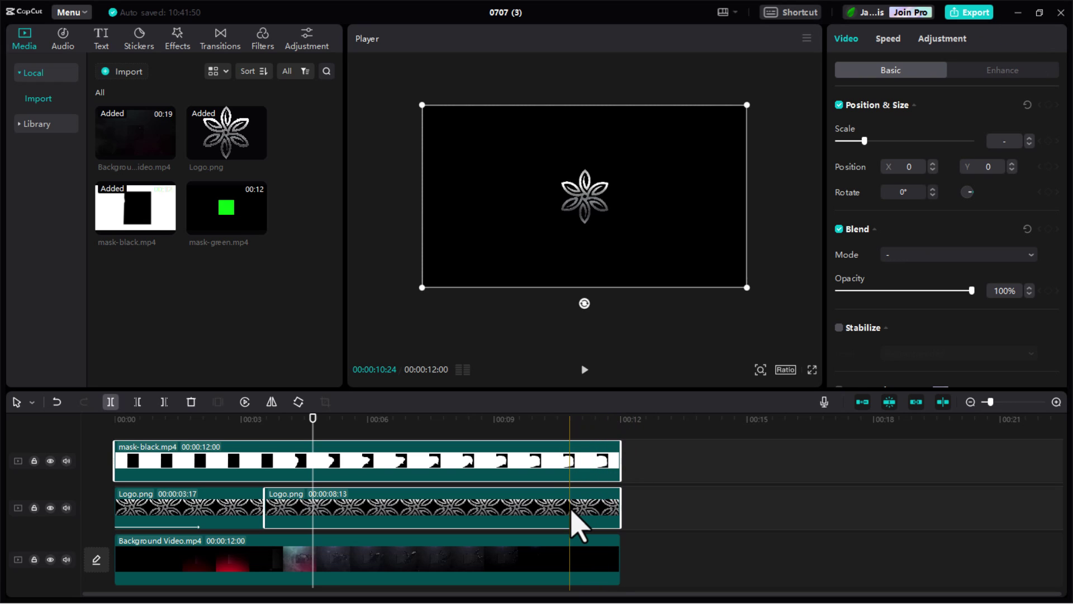
right_click(585, 474)
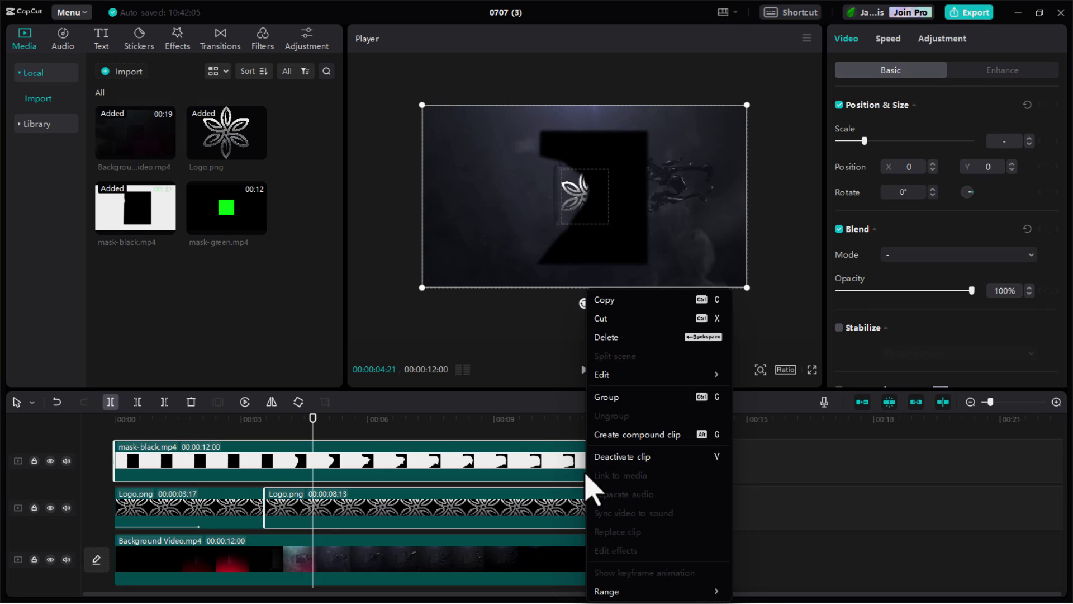
click(637, 435)
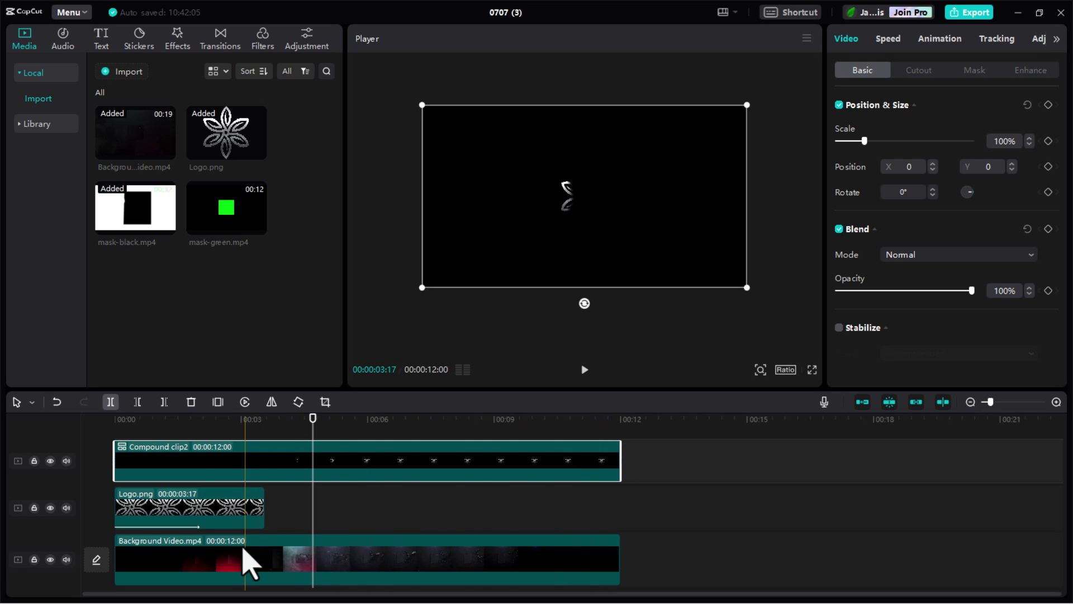
- Move the background video to the uppermost track and place the first logo segment between it and the compound clip
drag(214, 557, 214, 443)
scroll(229, 486, down, 1)
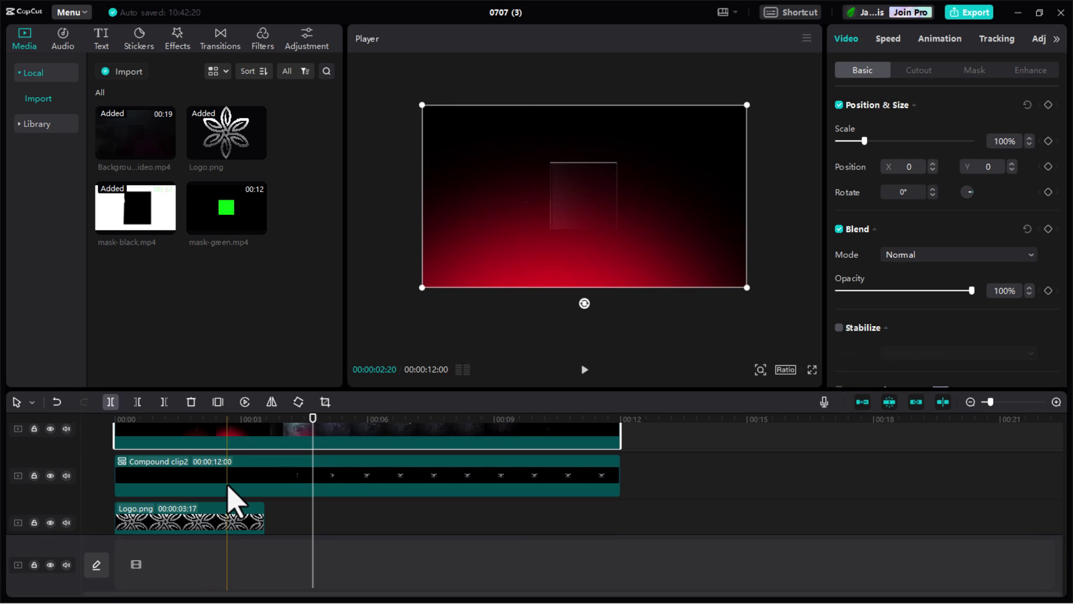
scroll(227, 495, down, 1)
drag(197, 516, 197, 446)
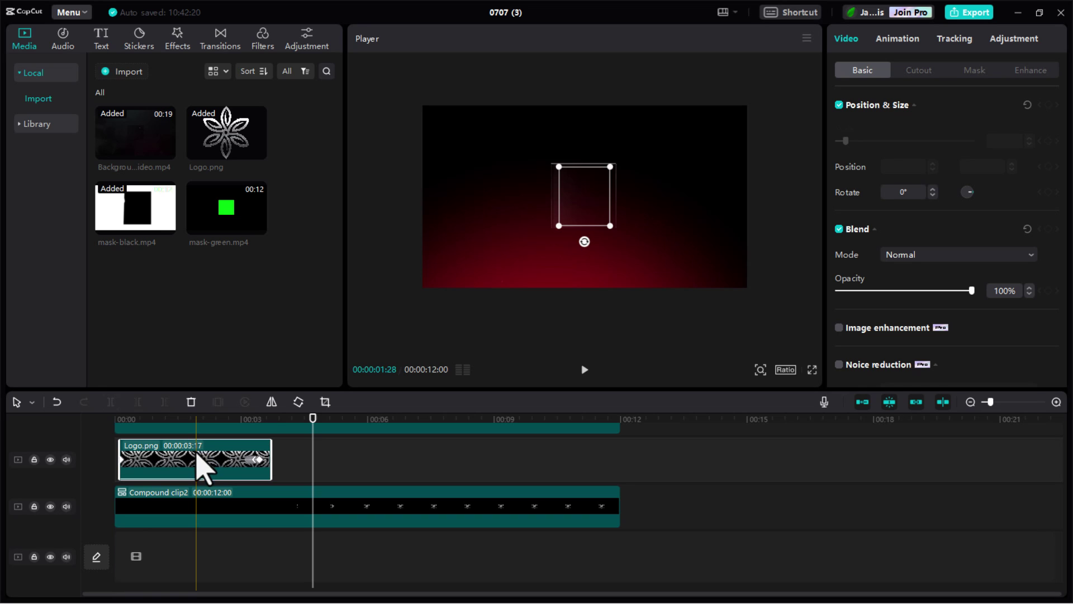
scroll(217, 459, up, 1)
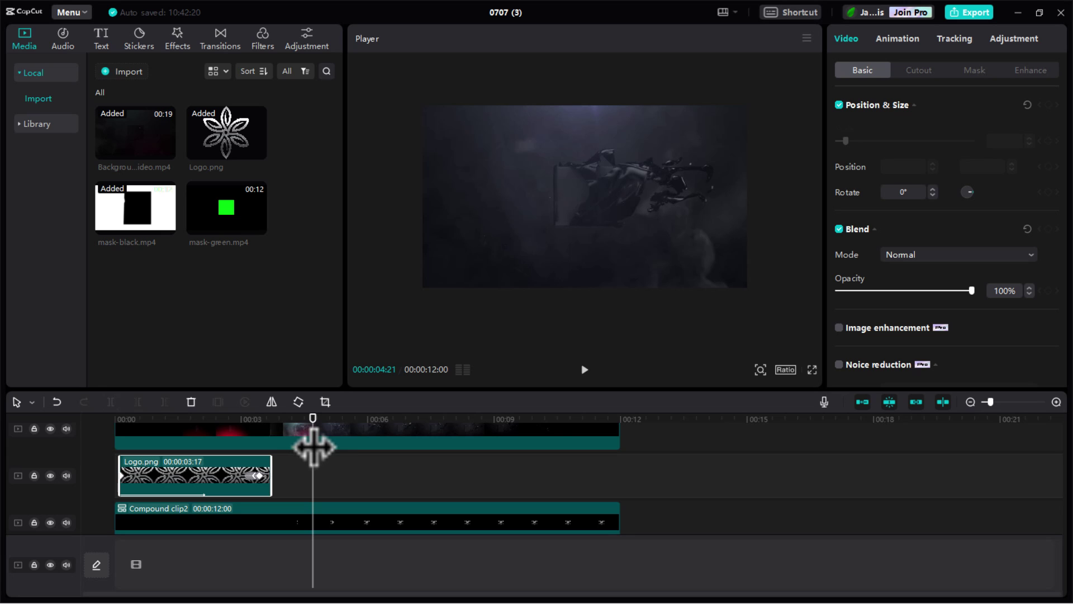
- Set the background video's blend mode to Screen so the logo layers show through
drag(314, 445, 407, 450)
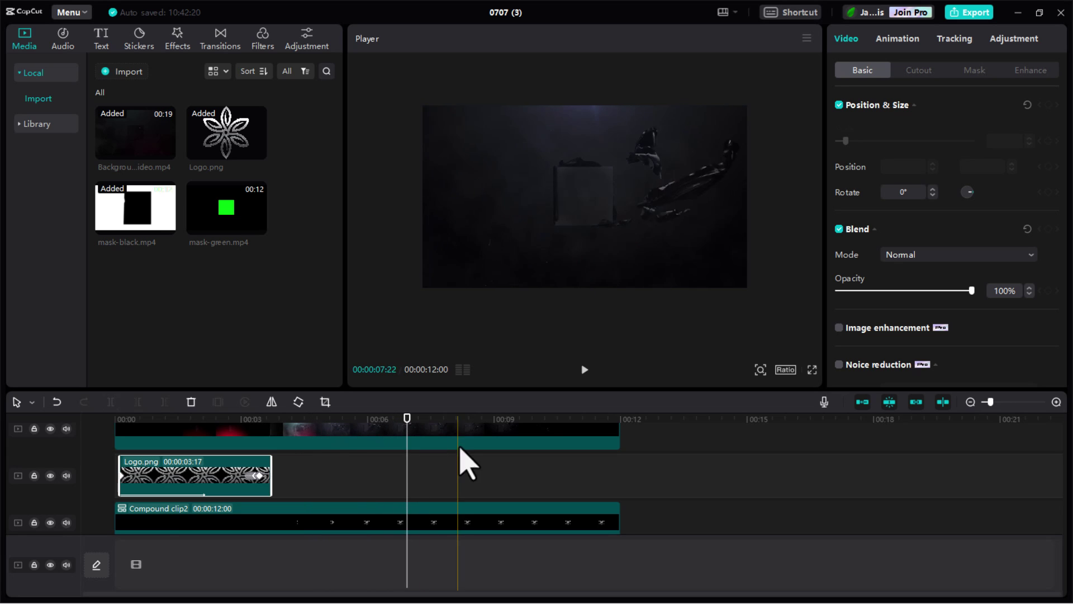
scroll(464, 480, up, 2)
click(492, 463)
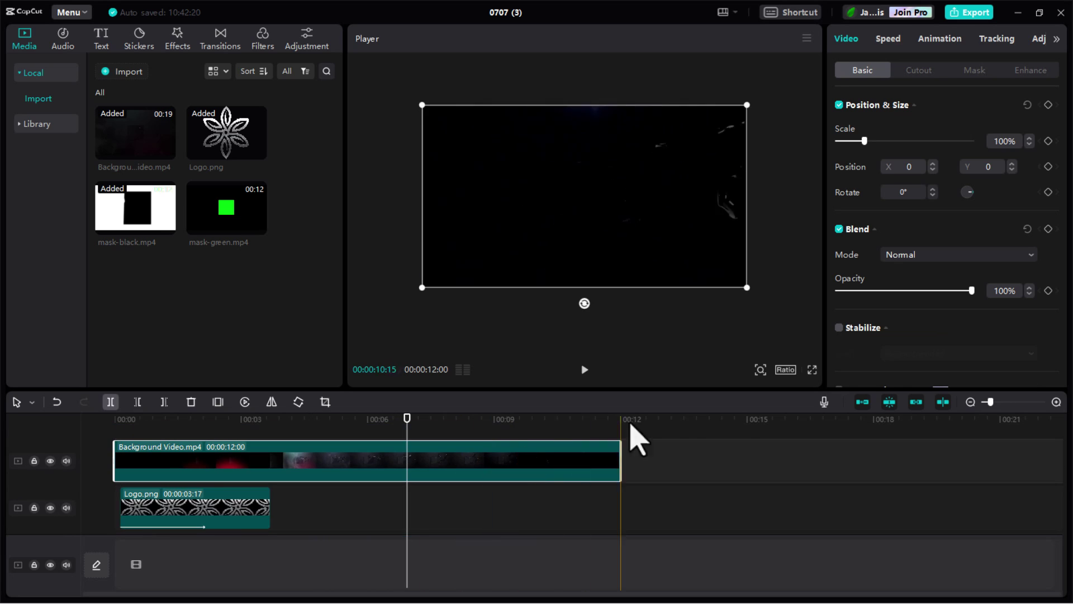
click(928, 255)
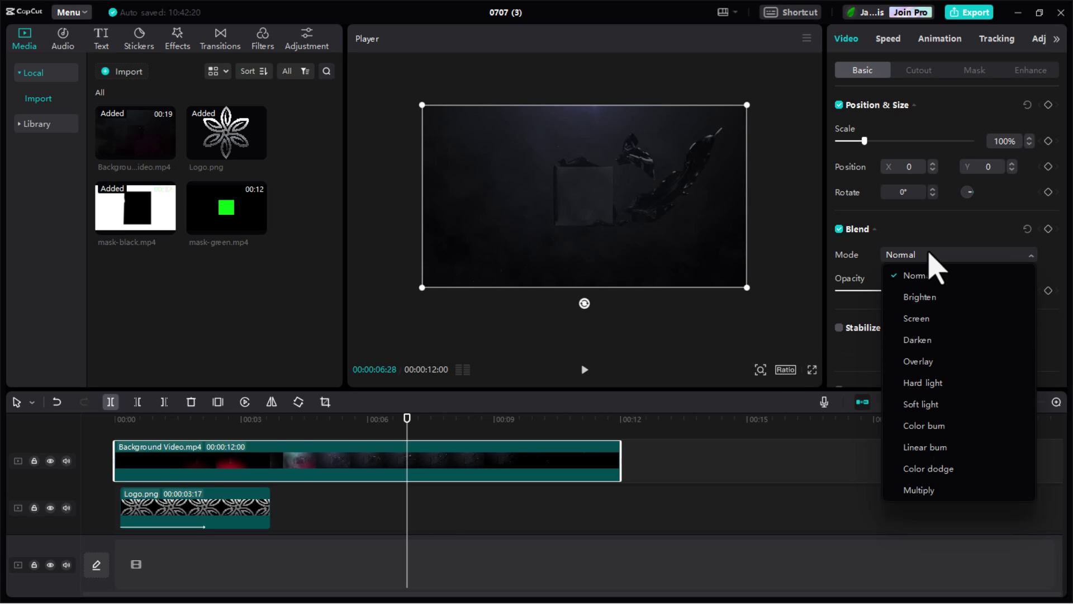
click(915, 317)
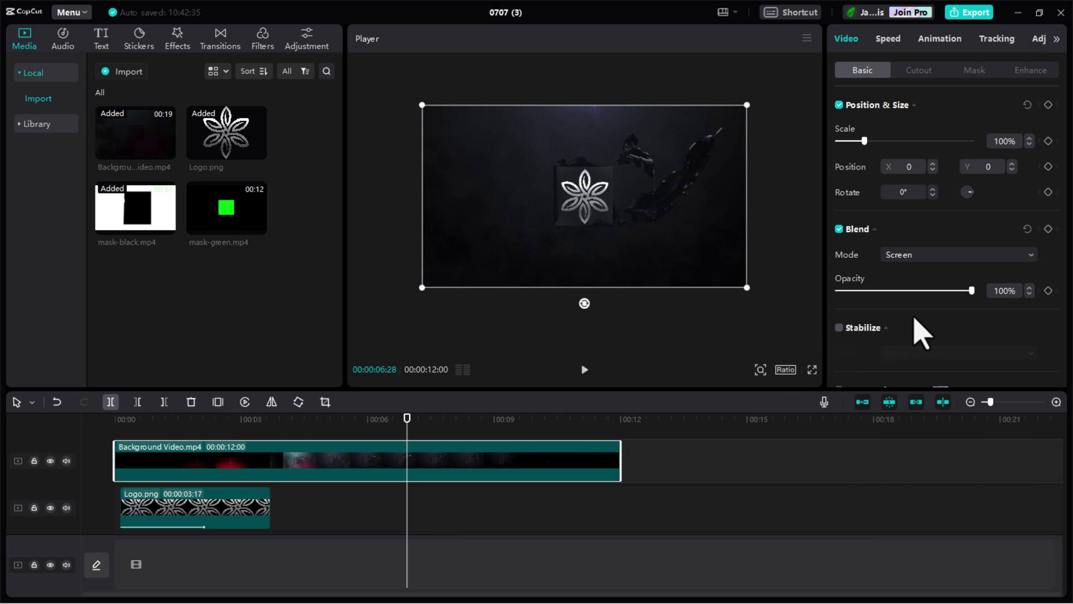
- Align the first logo segment with the start of the timeline and preview the whole animation from the beginning
drag(408, 447, 91, 447)
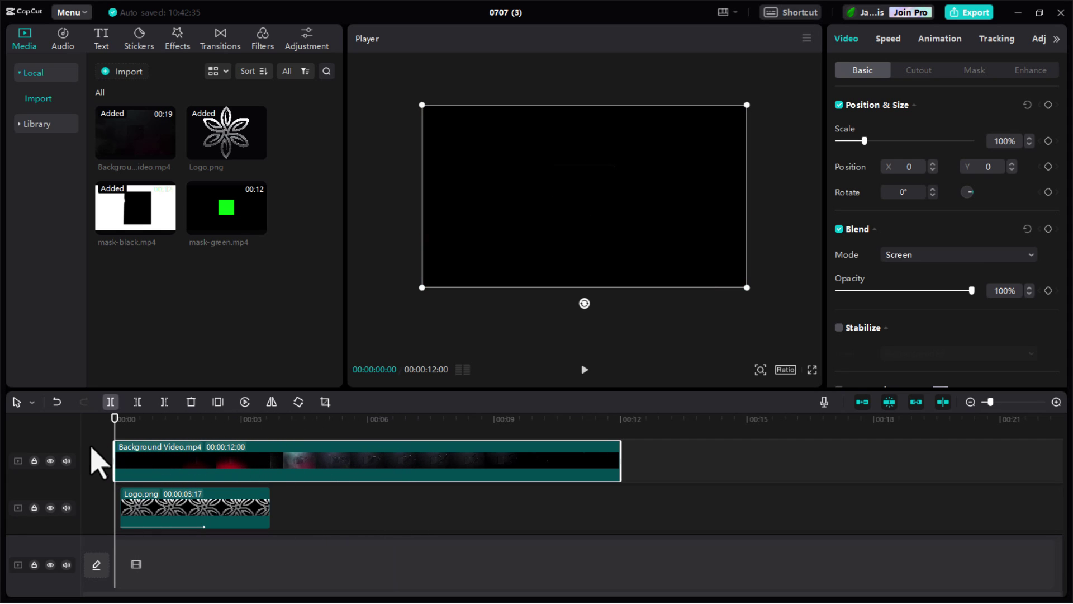
scroll(252, 505, down, 1)
click(243, 497)
click(371, 498)
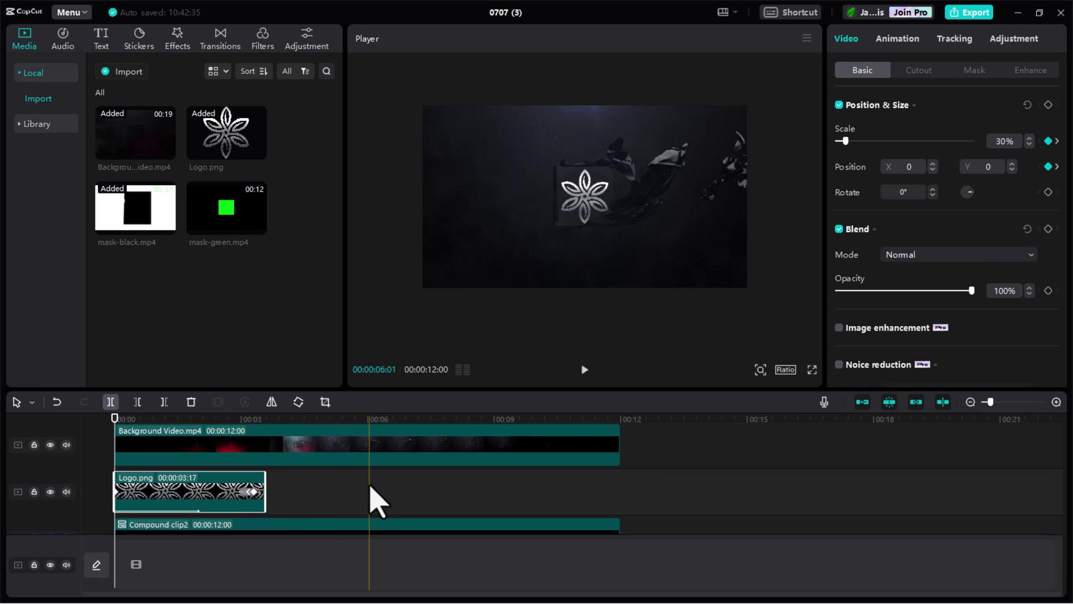
drag(369, 419, 100, 446)
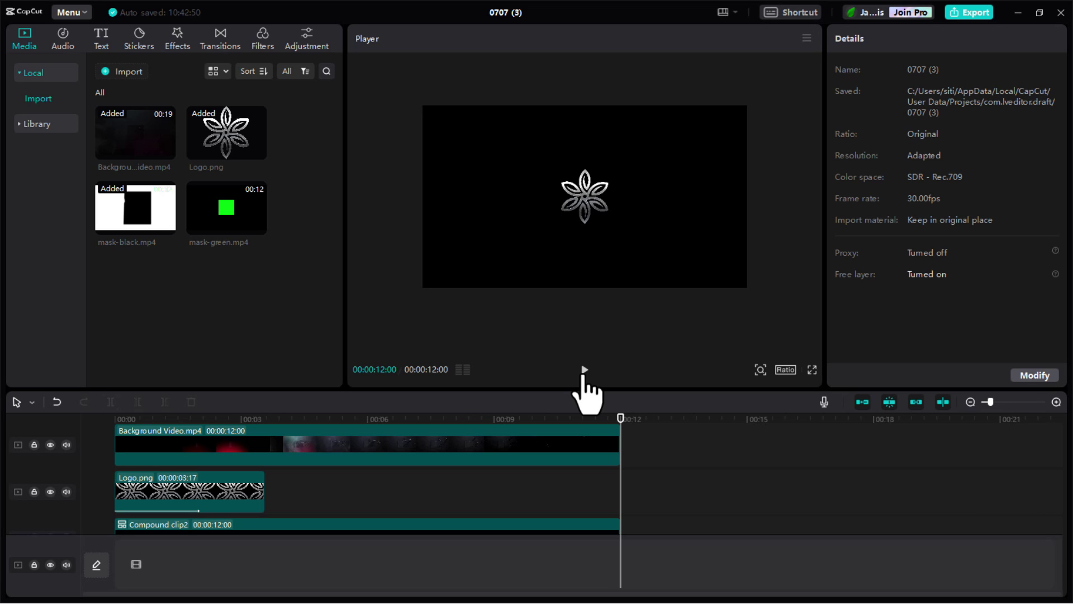
- Export the video with the bit rate set to Higher, then close the export dialog without publishing
click(967, 28)
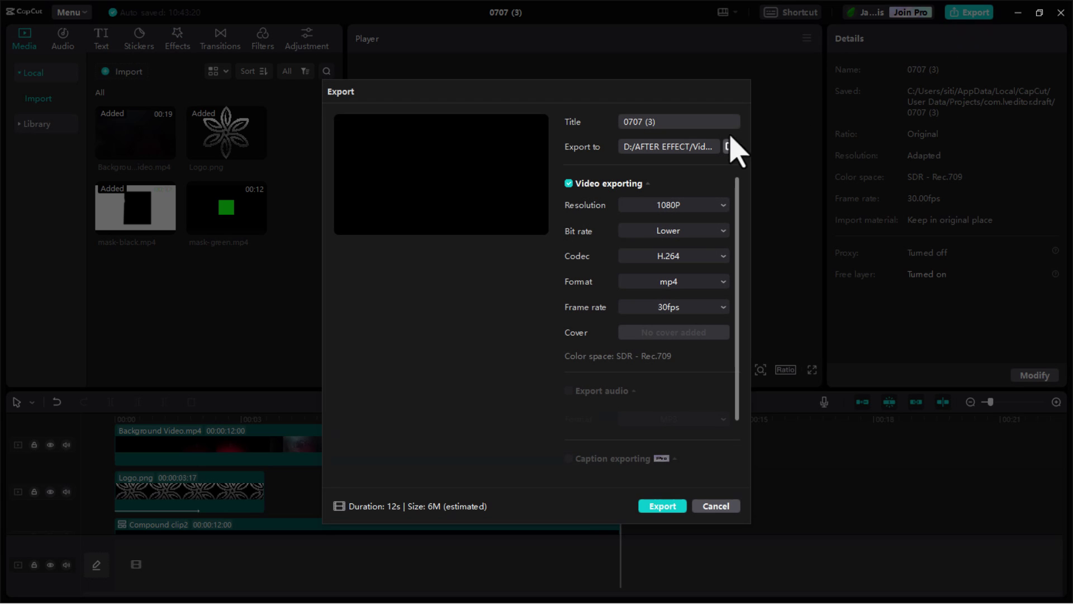
click(678, 230)
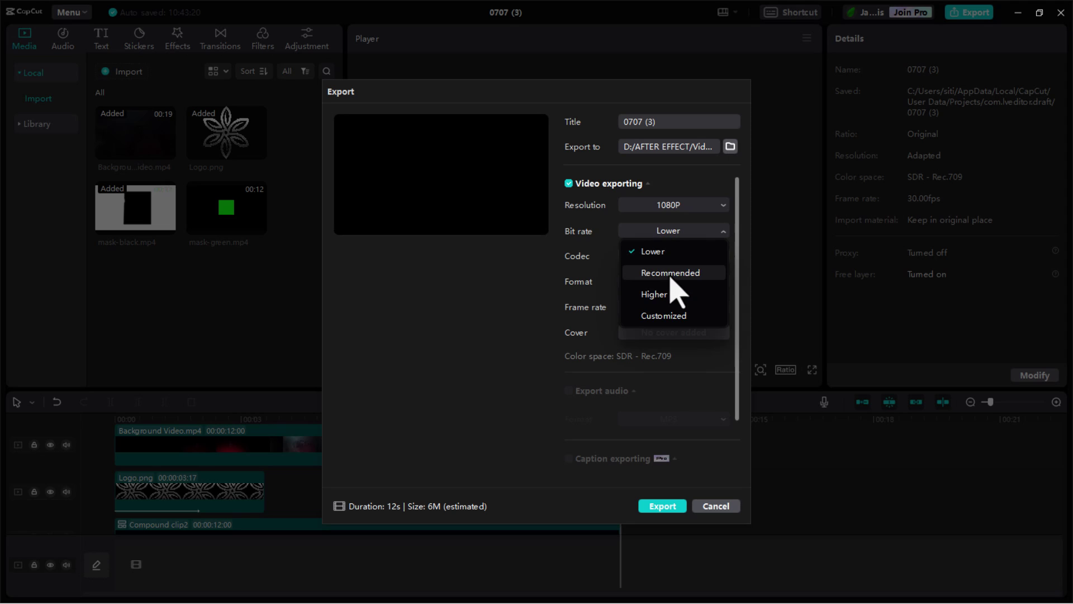
click(666, 295)
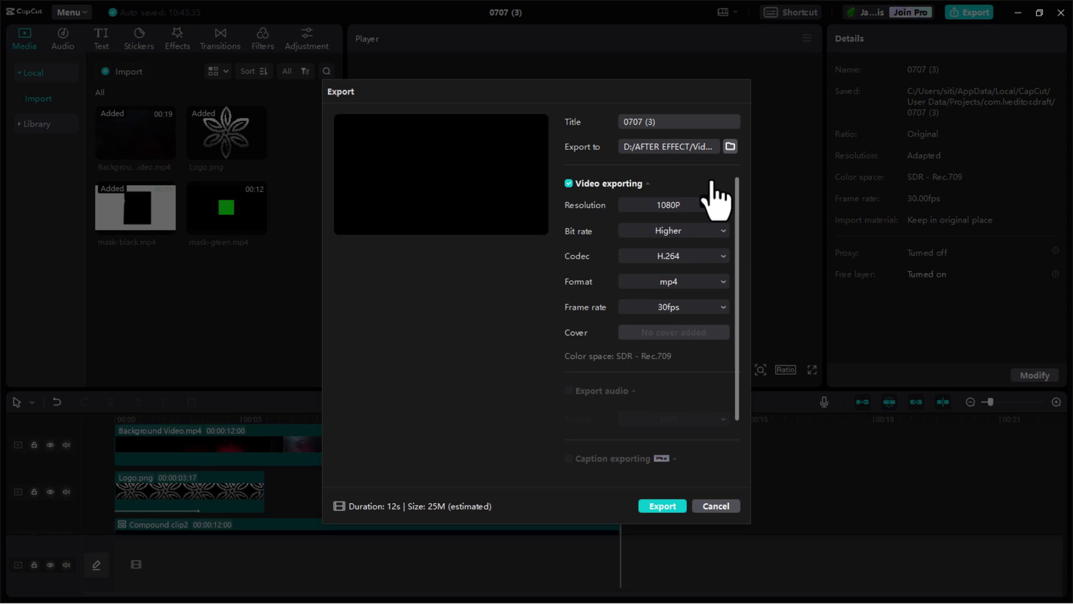
click(662, 506)
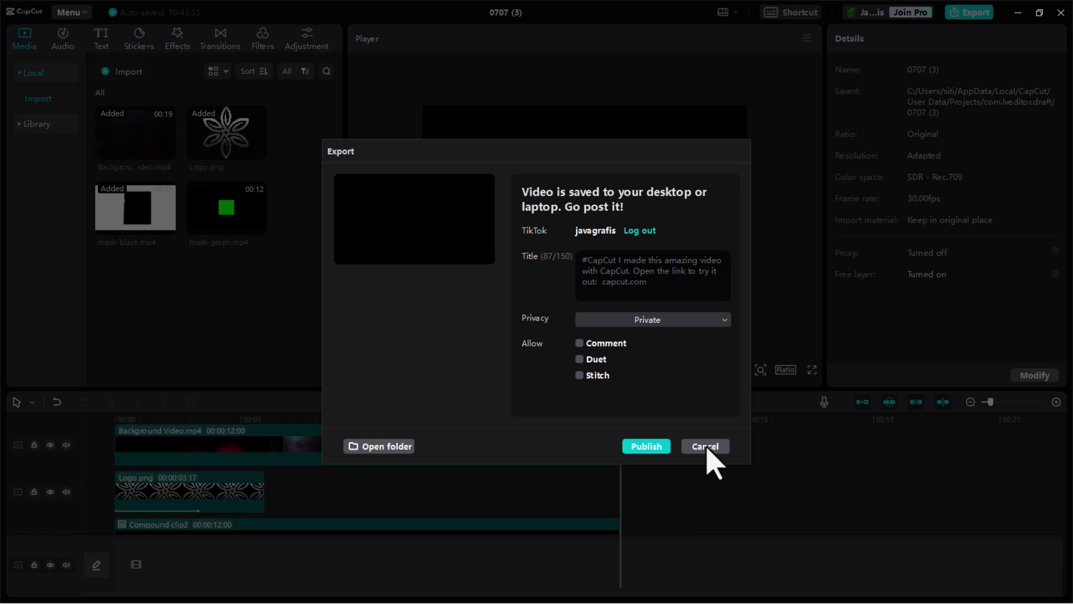
click(705, 447)
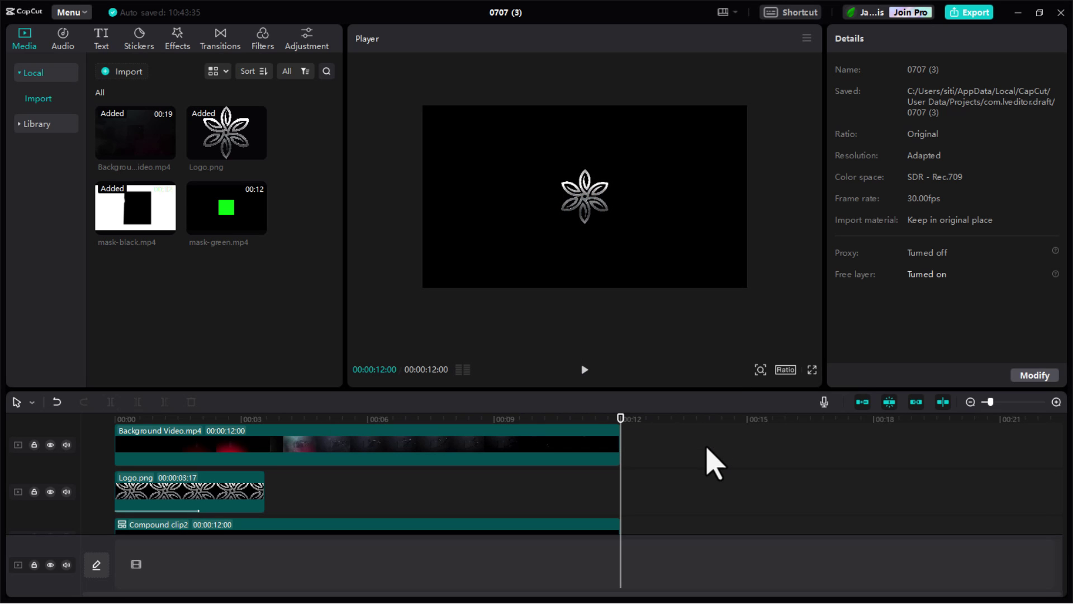